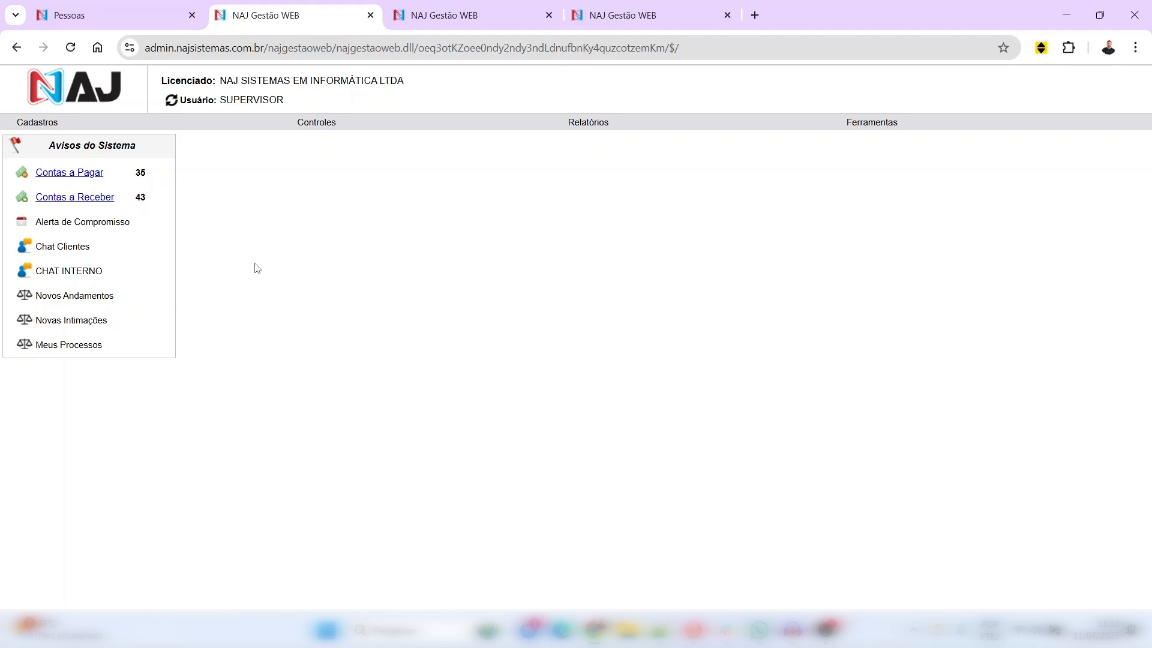
Open the Pessoas registration and examine the person record's code, CPF, registration status and contacts
left_click(51, 124)
left_click(49, 138)
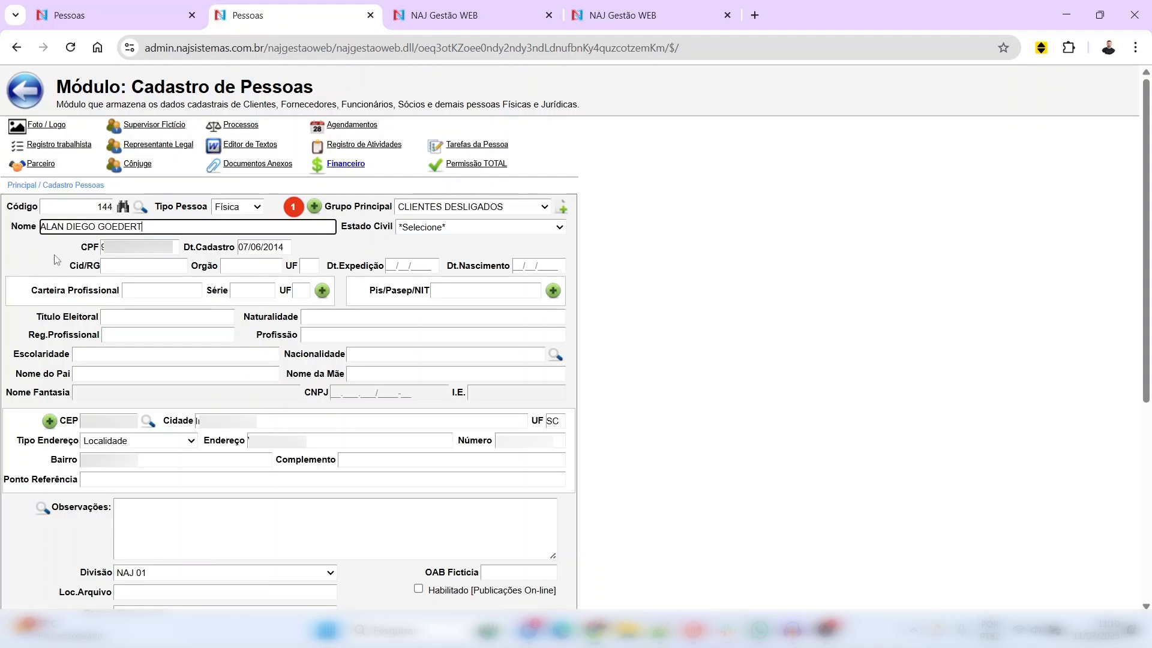
left_click_drag(80, 212, 130, 217)
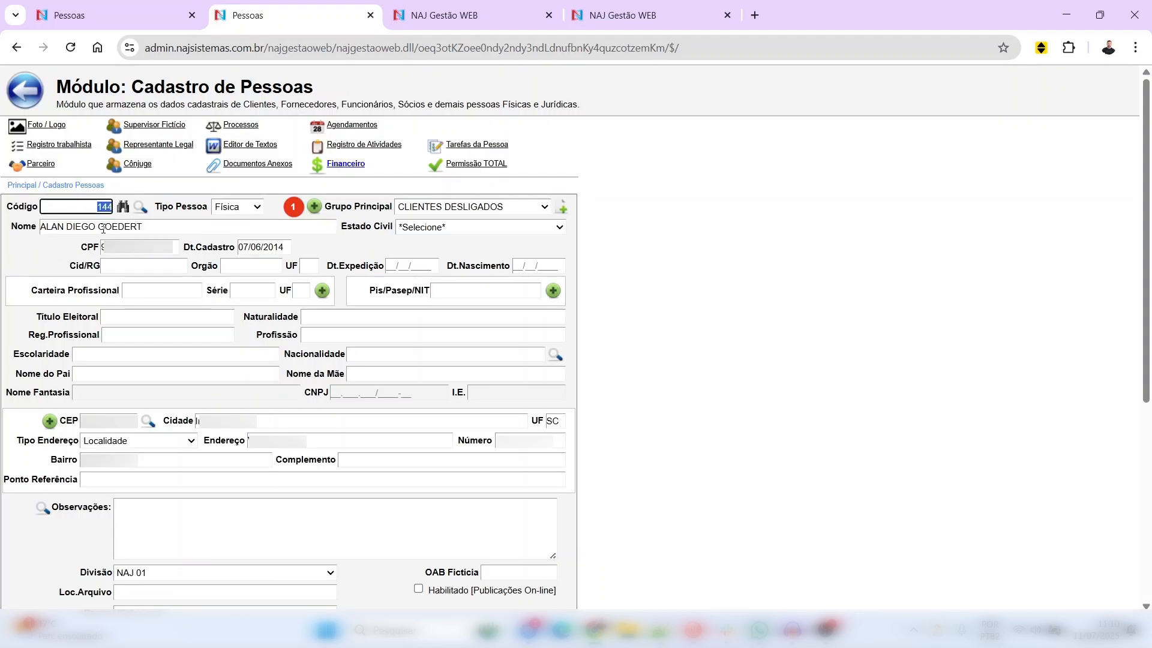
left_click(51, 255)
key("Tab")
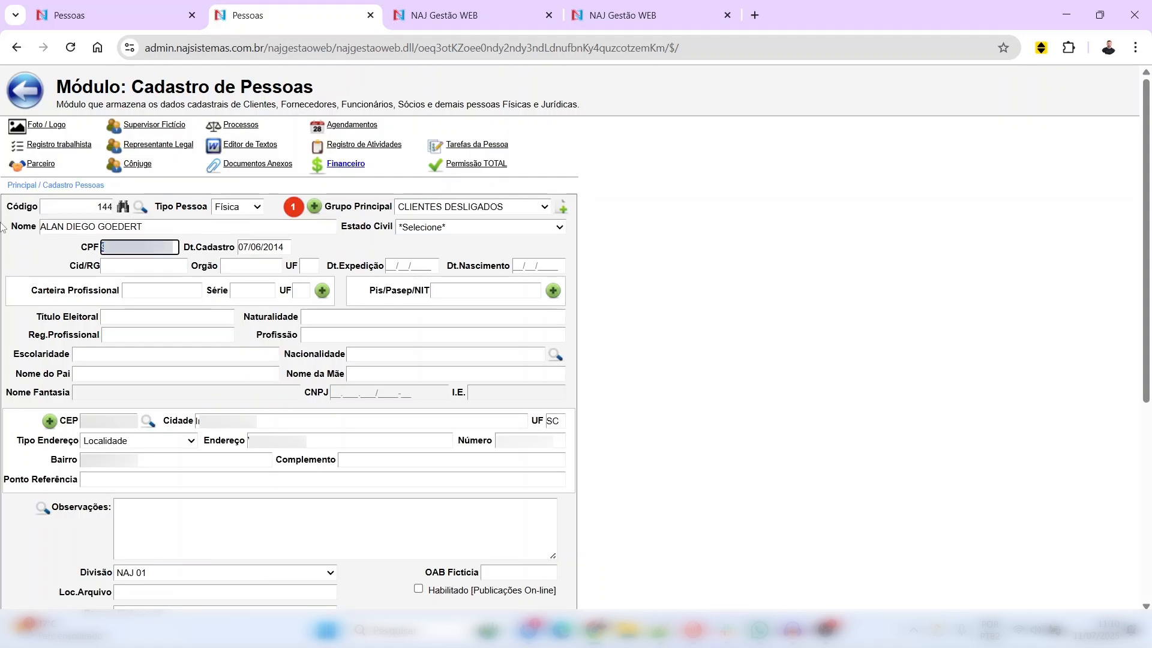
scroll(26, 258, "down", 5)
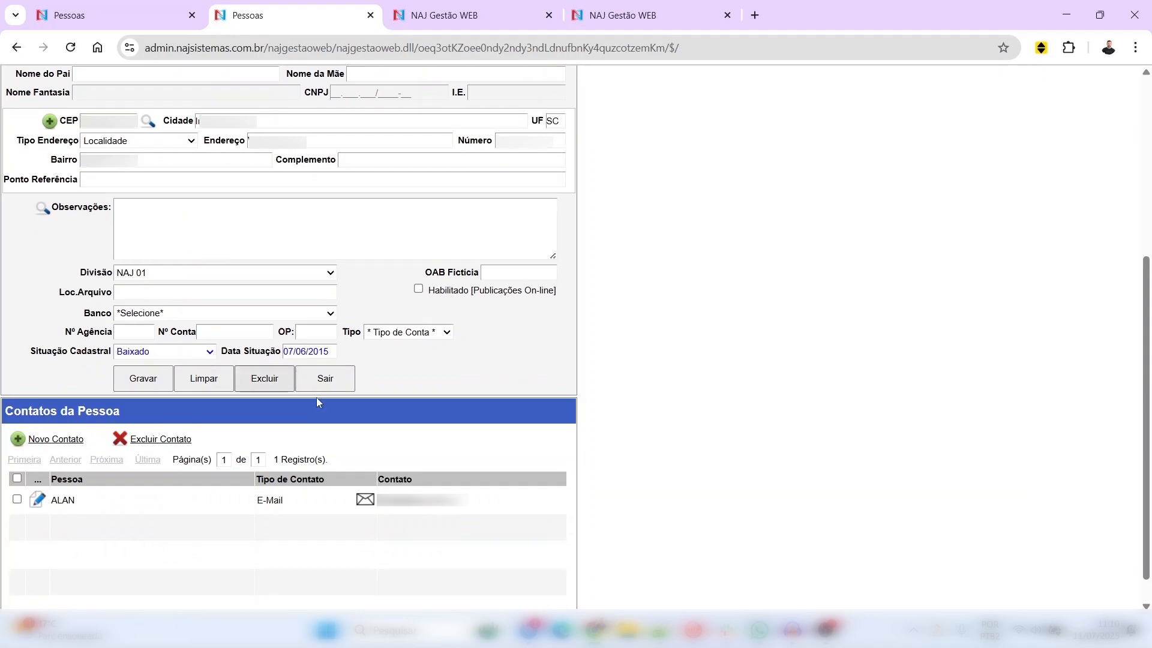
scroll(54, 273, "up", 5)
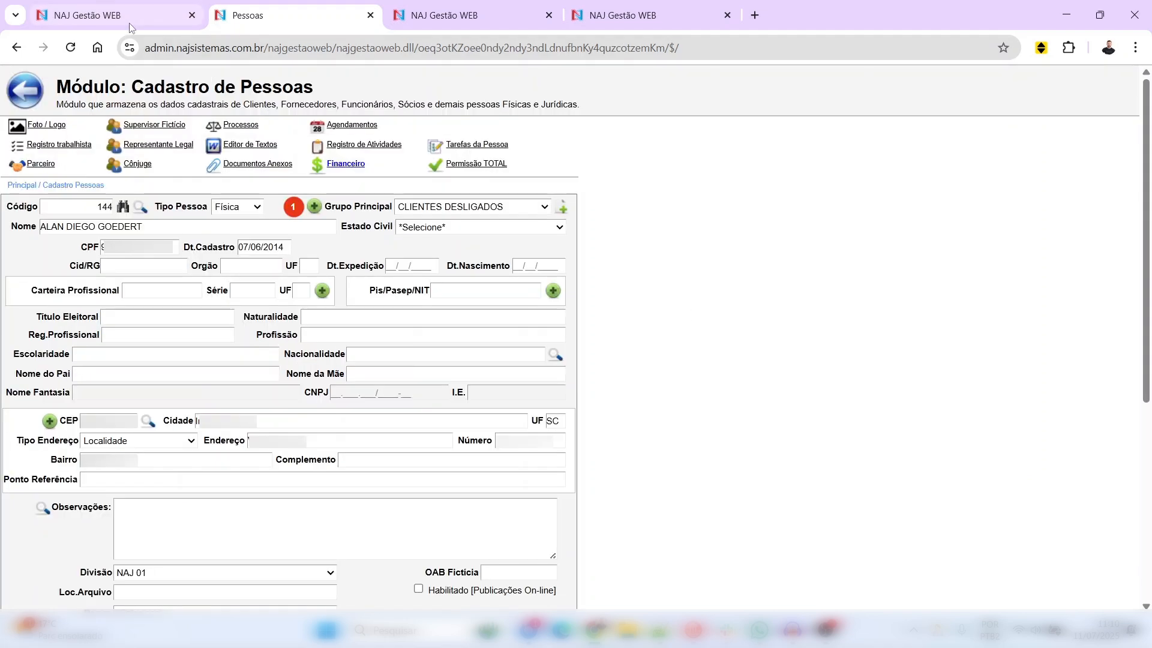
Open the Usuários registration in the first browser tab and start a new user record
left_click(105, 17)
left_click(57, 122)
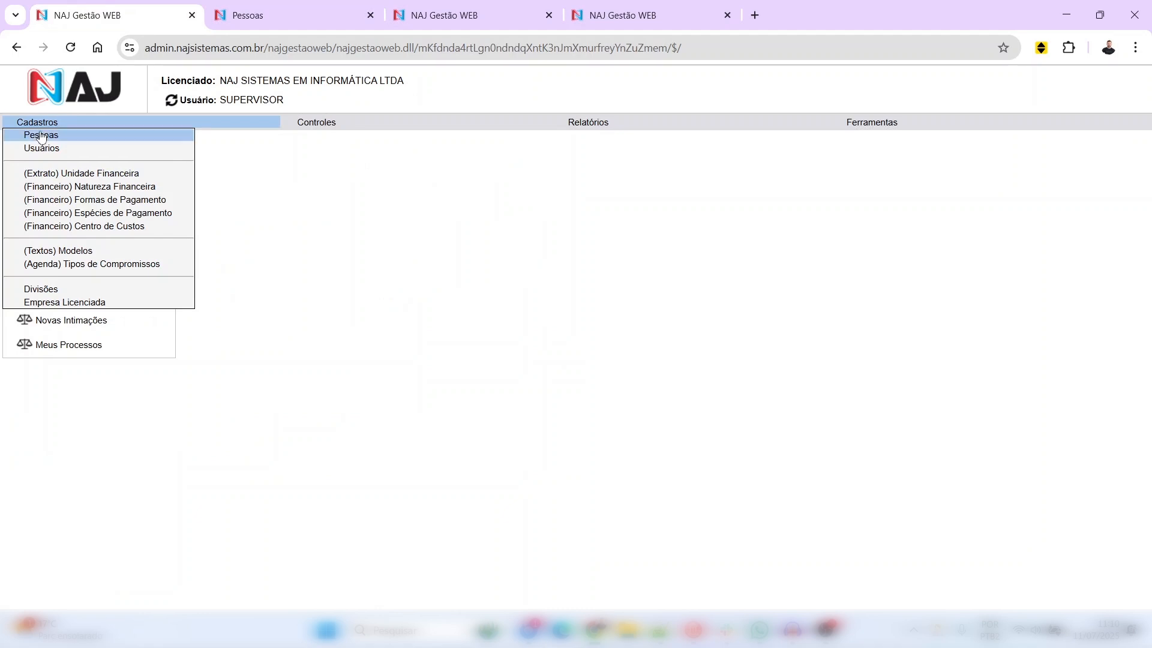
left_click(57, 150)
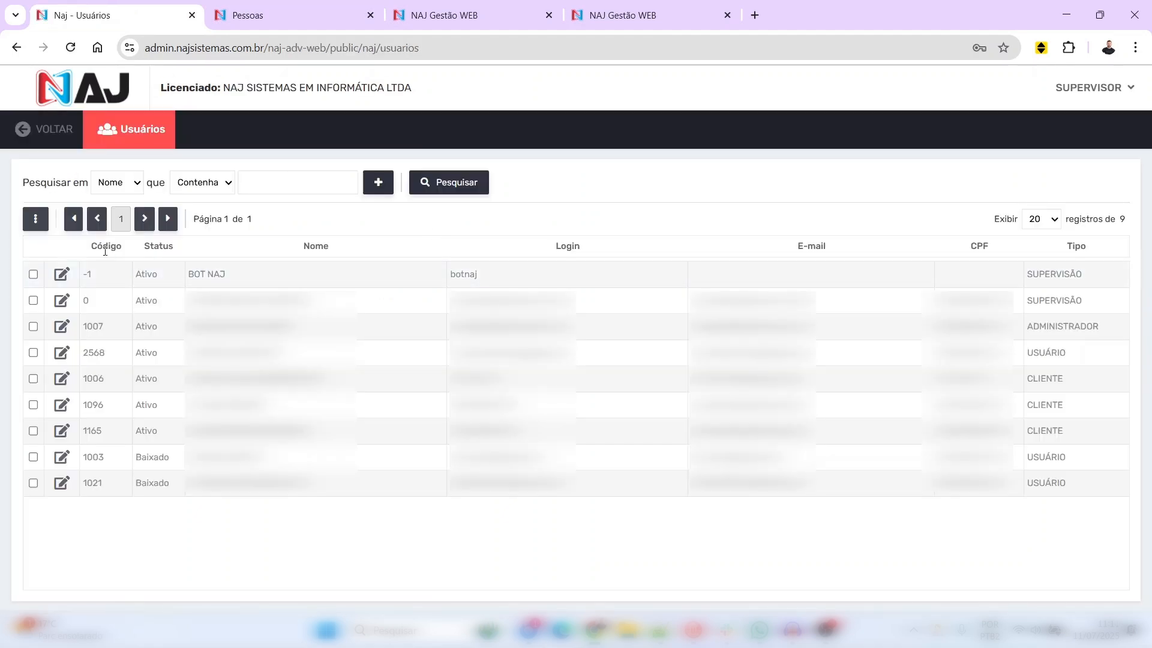
left_click(35, 222)
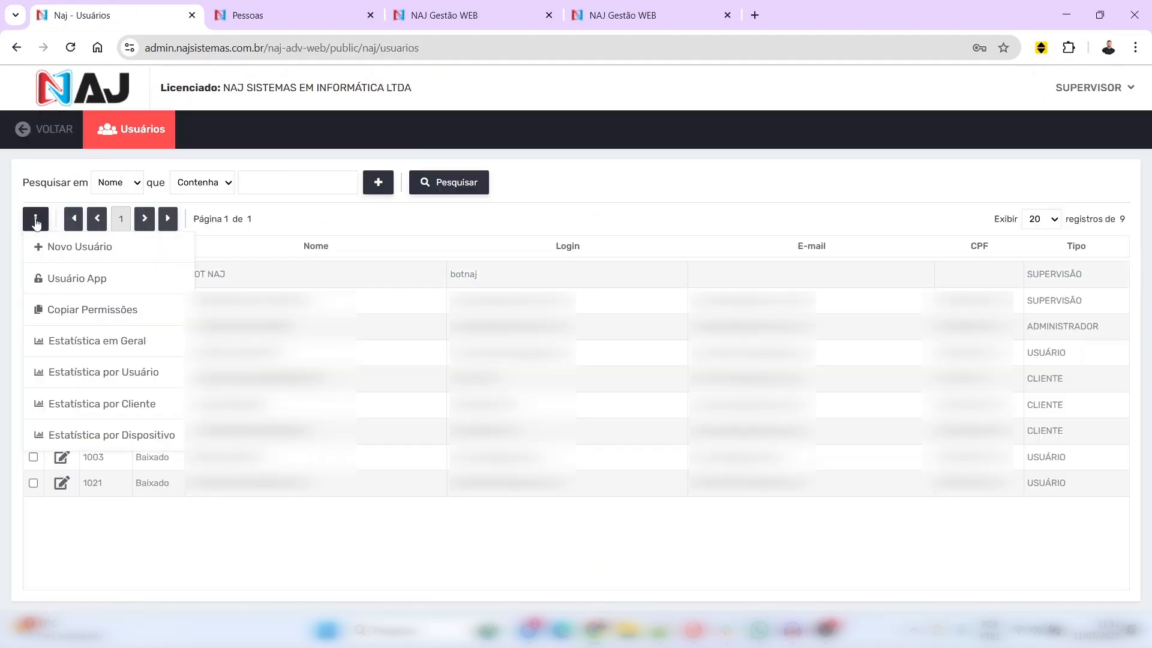
left_click(129, 248)
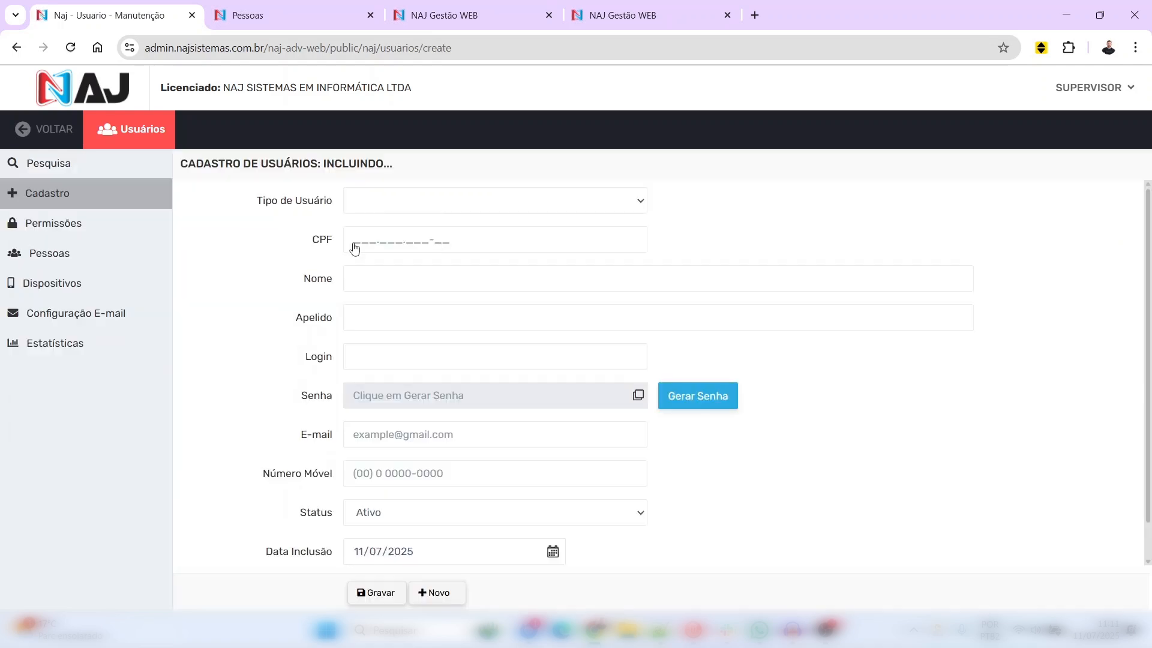
Enter the person's CPF in the new user record to load the linked name and nickname
left_click(355, 248)
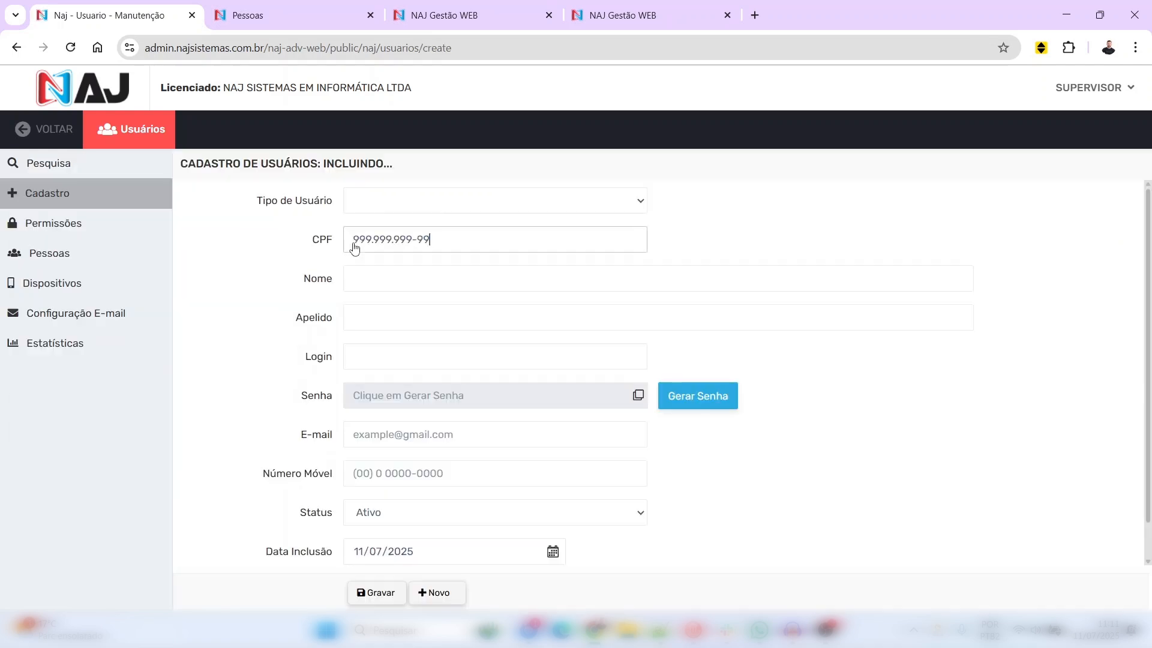
left_click(678, 250)
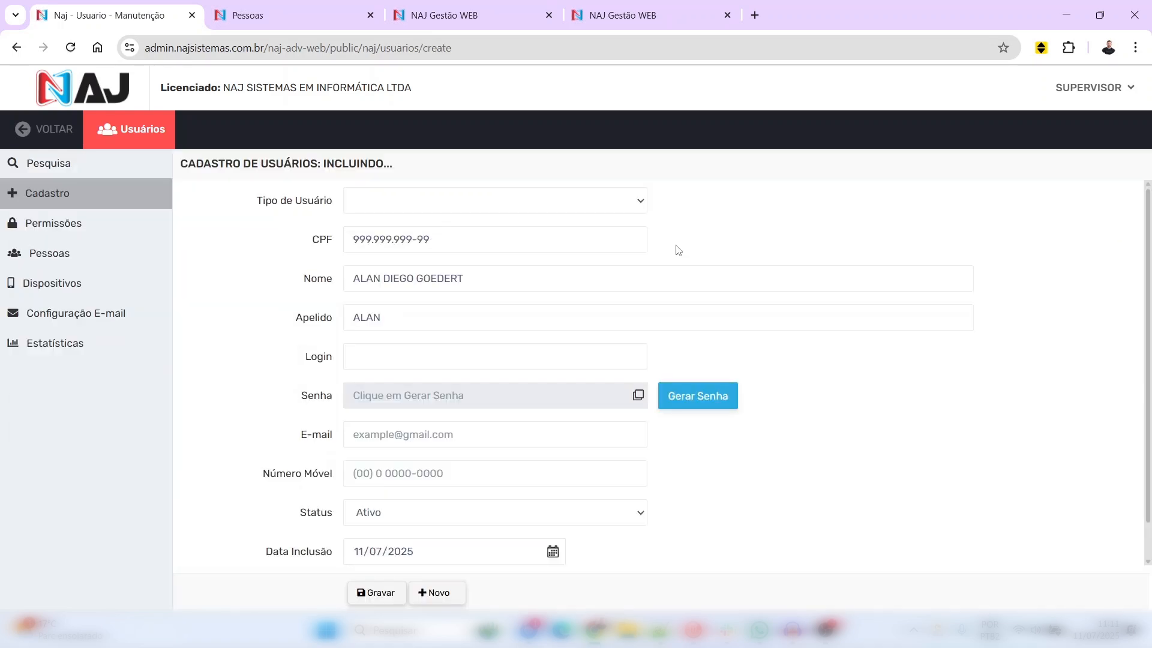
triple_click(477, 282)
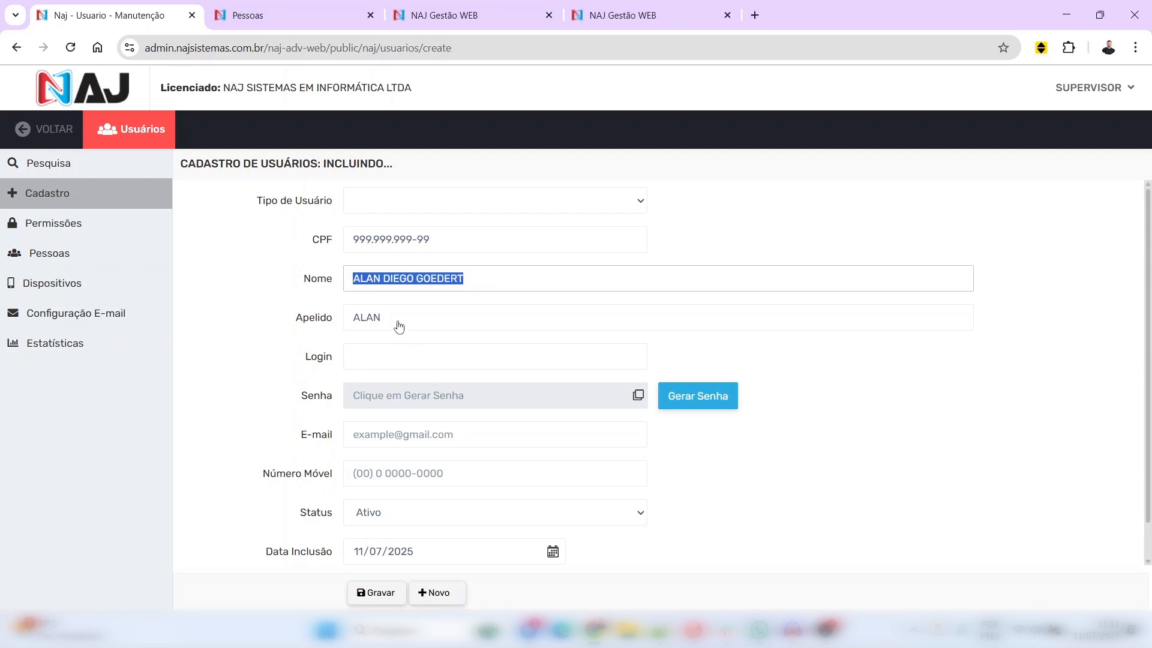
left_click(250, 323)
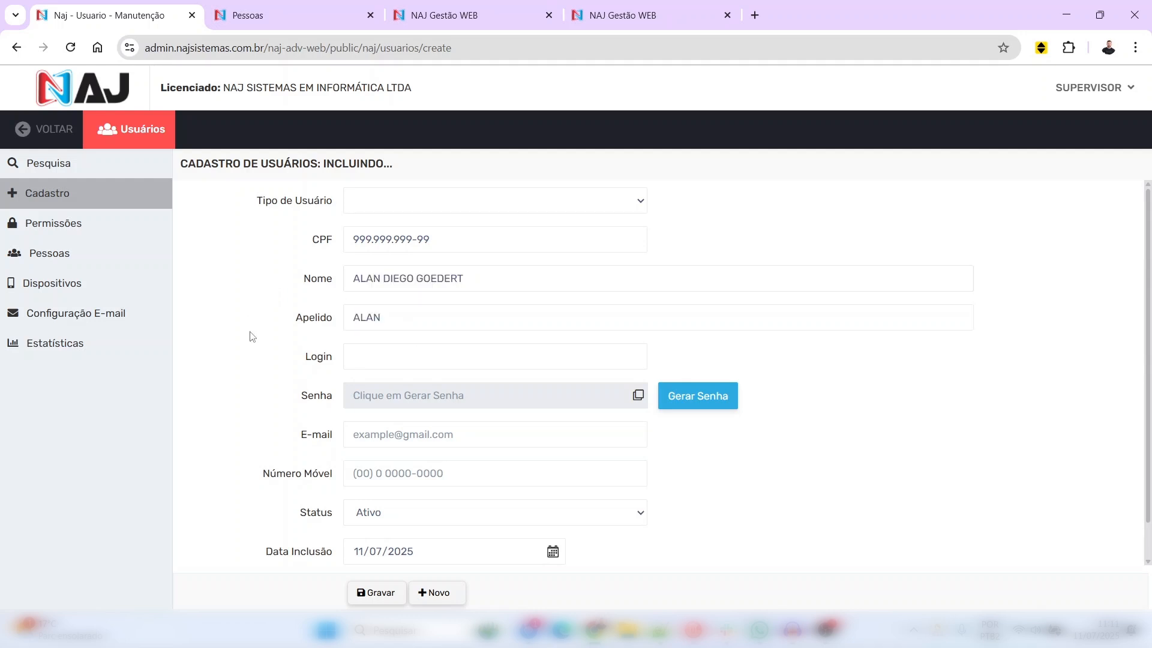
Set the user type to Cliente and check how the Login field is filled
left_click(408, 205)
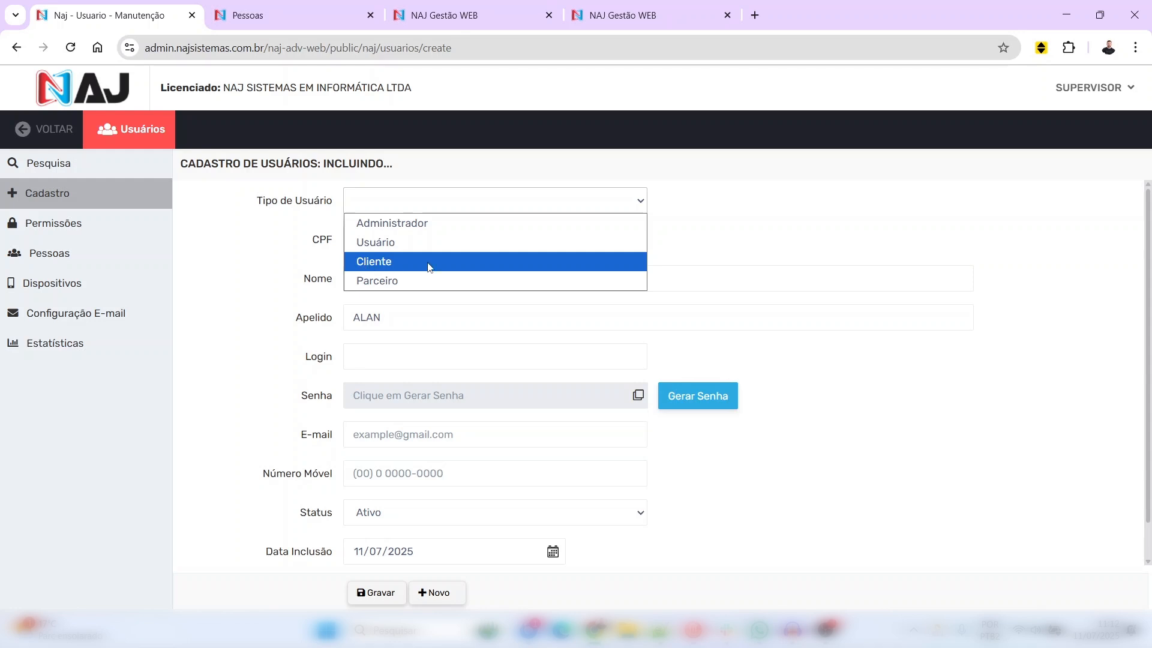
left_click(386, 263)
left_click_drag(304, 360, 337, 361)
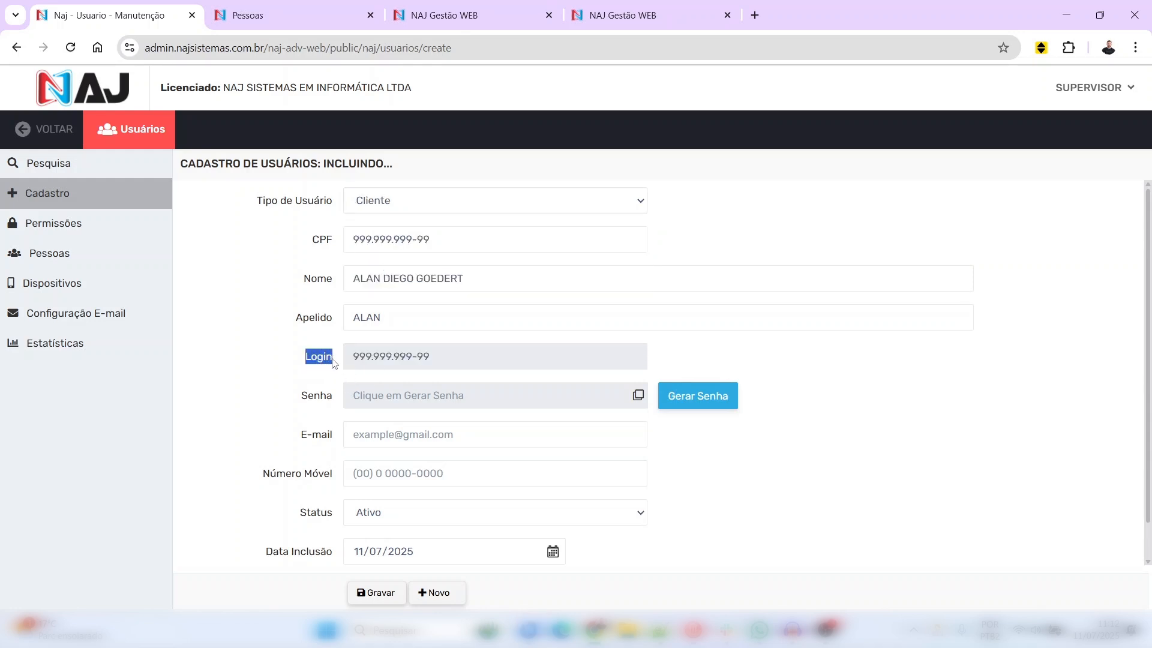
left_click(384, 364)
Set the user type to Usuário and replace the Login with the user's e-mail address
left_click(390, 201)
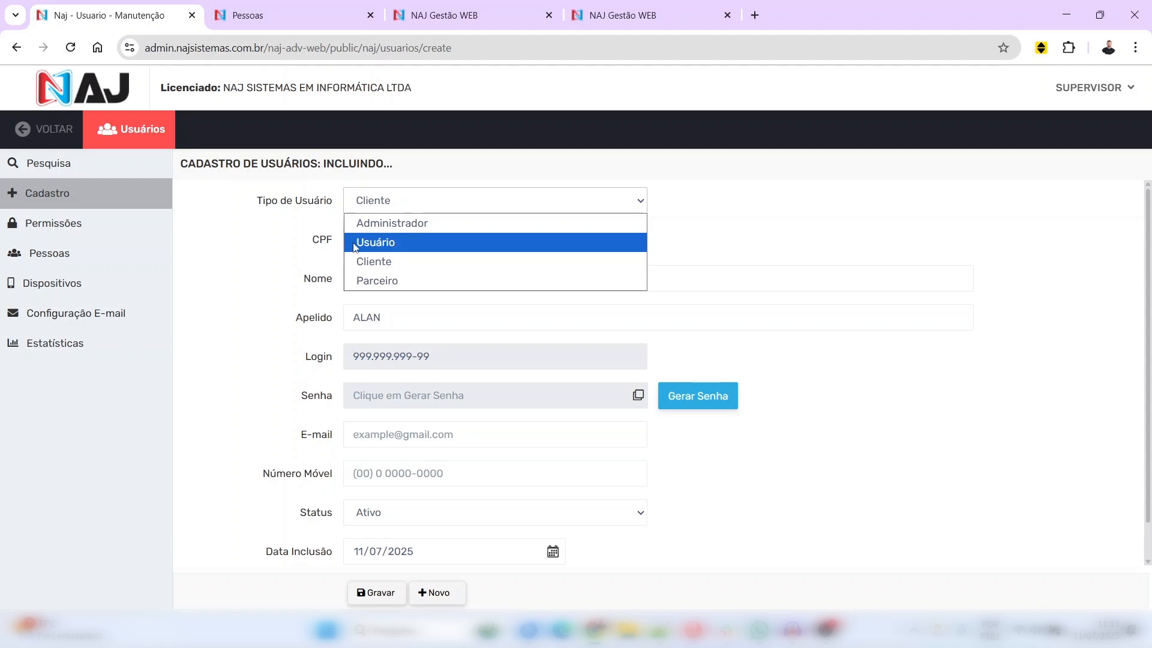
left_click(391, 242)
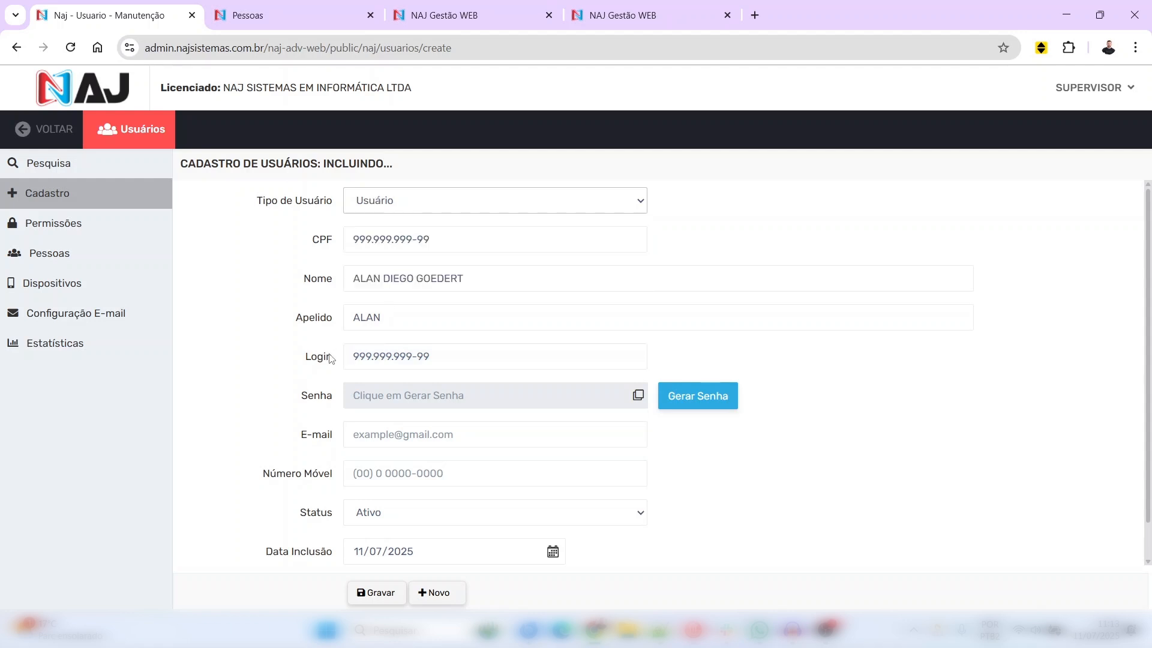
left_click(451, 360)
left_click(313, 360)
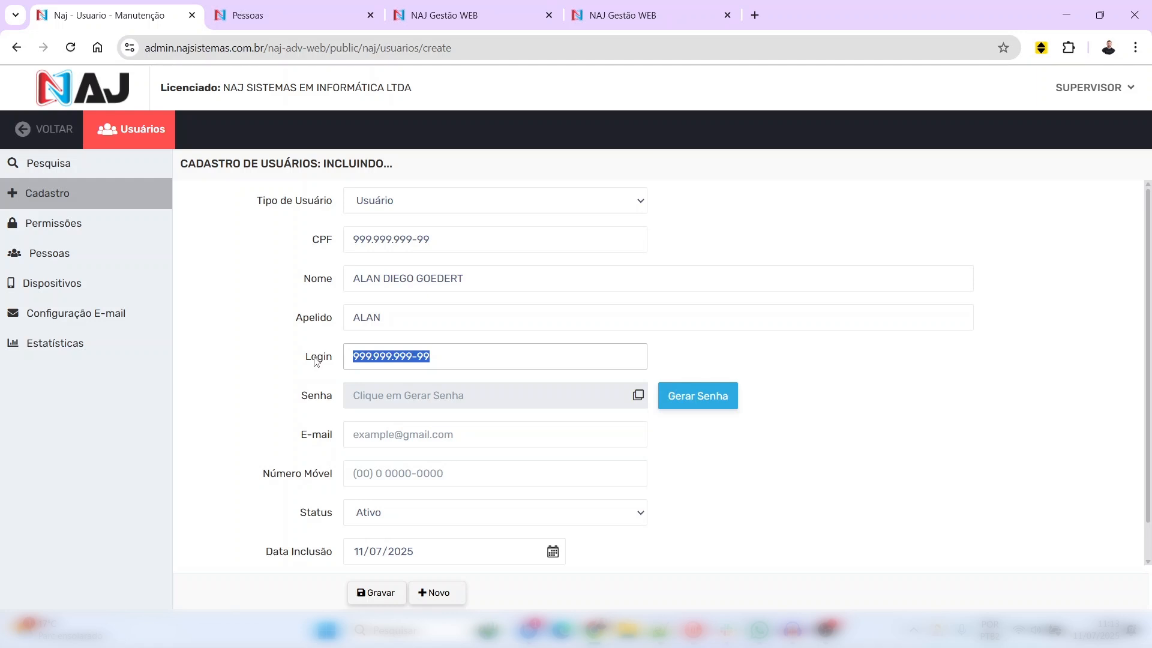
type("teste@te")
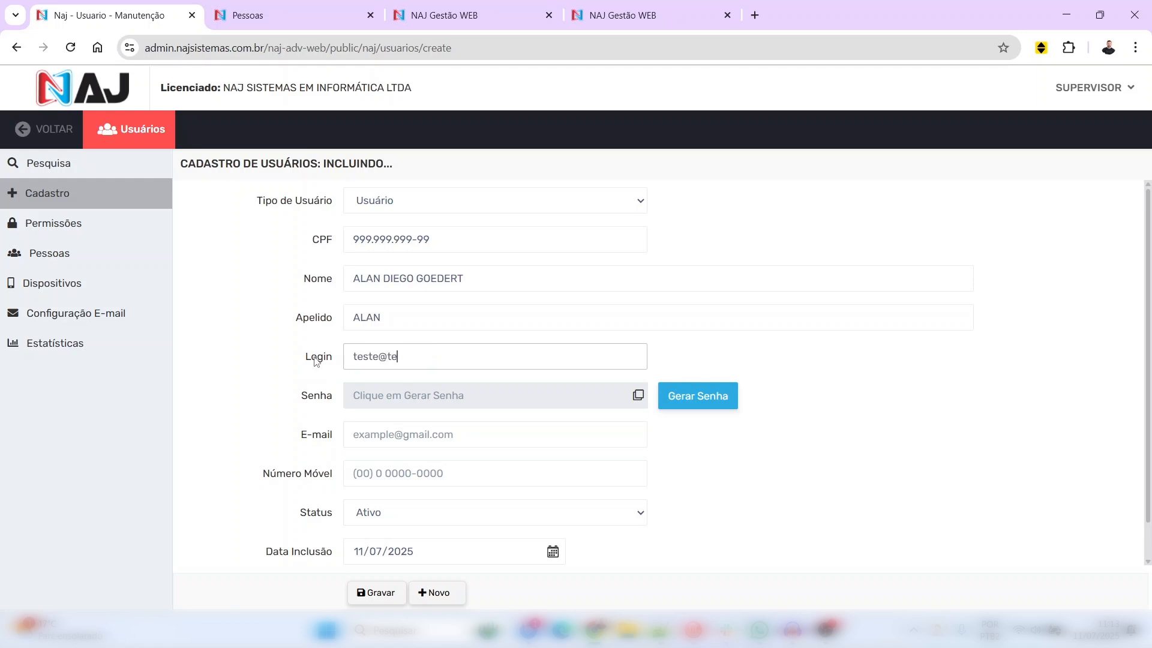
type("ste.com.br")
Copy the Login value into the E-mail field and enter the user's mobile number
left_click(314, 360)
key("ctrl+c")
left_click(360, 434)
key("ctrl+v")
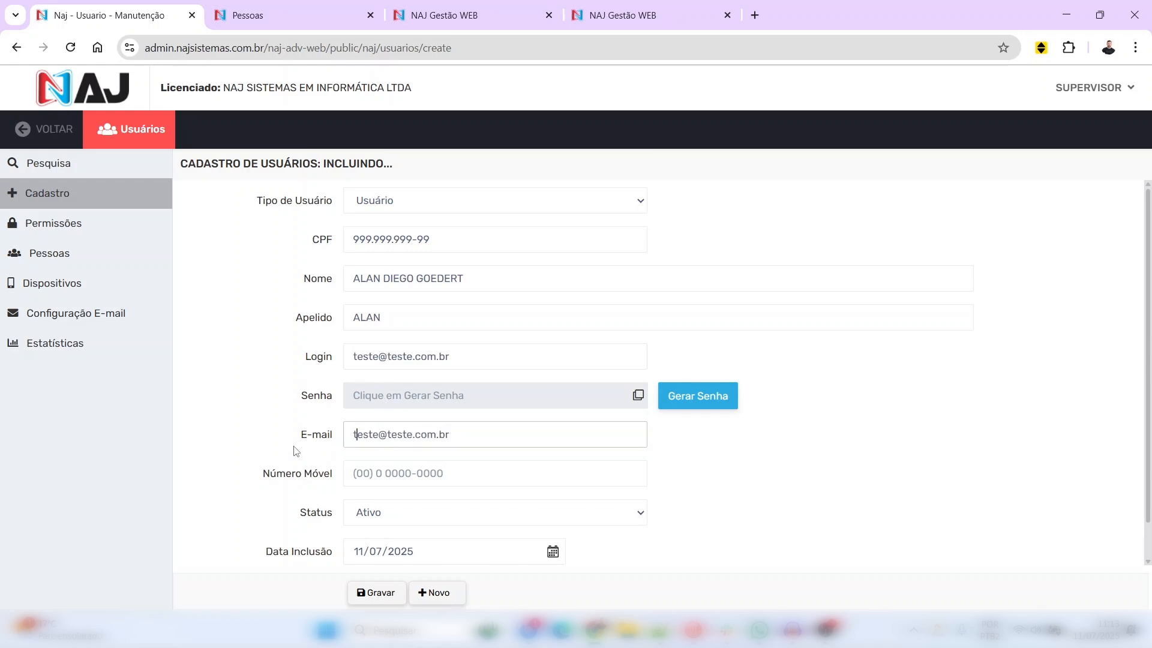
left_click(354, 360)
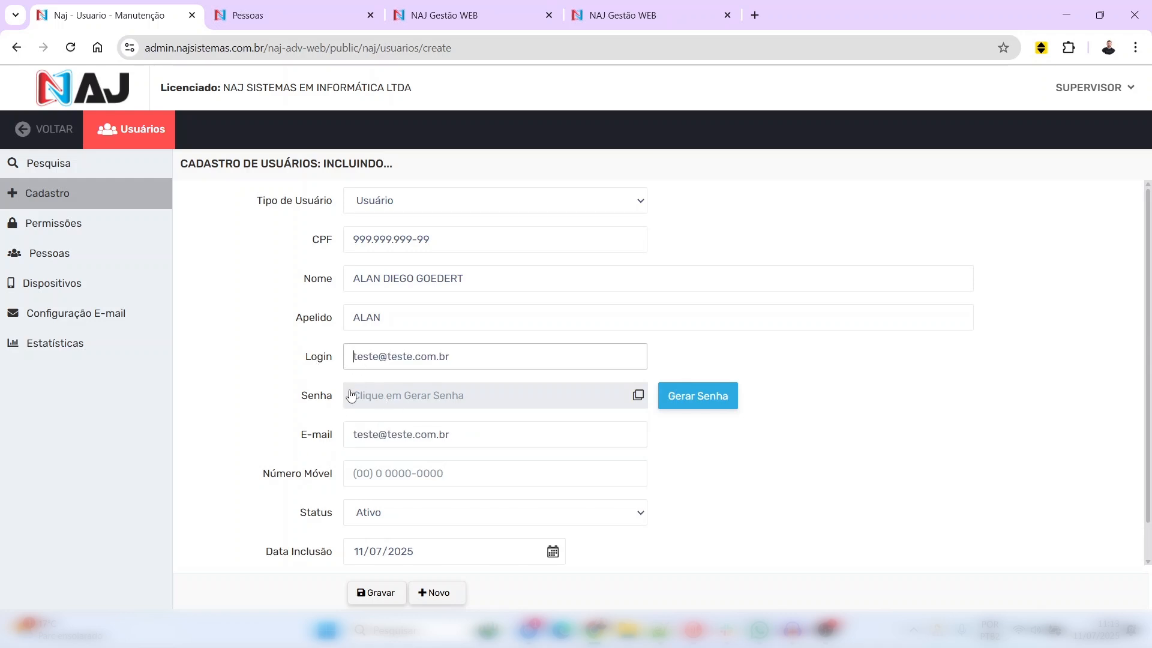
left_click(354, 439)
left_click(355, 477)
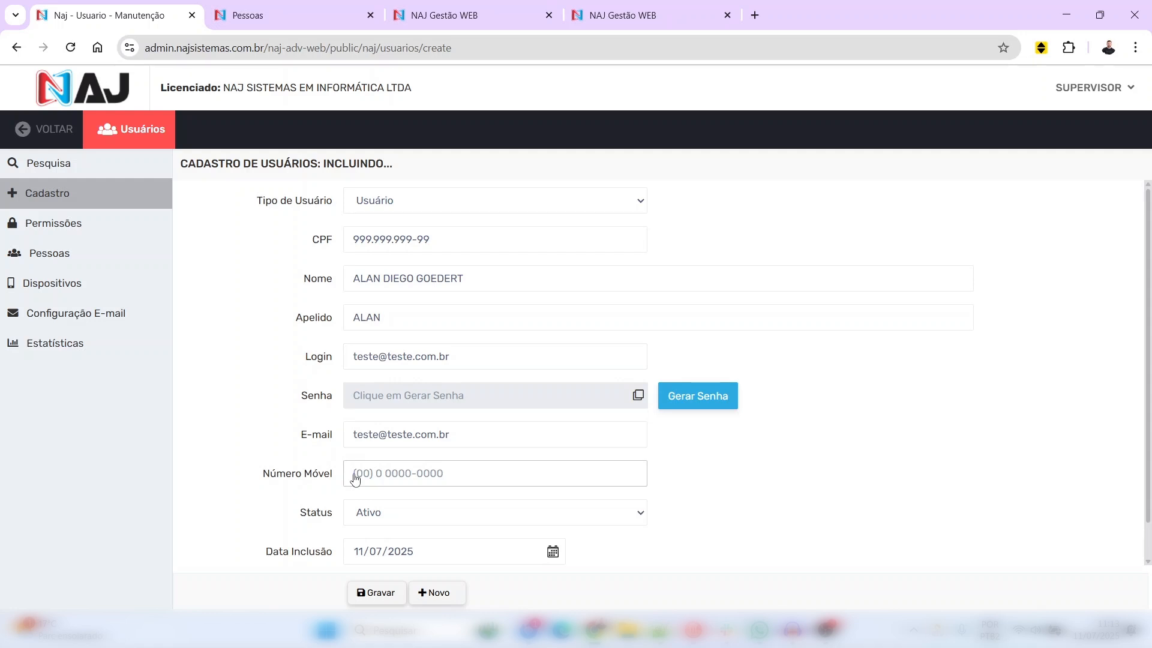
type("99999999999")
Add the prefix "dr." before the user's nickname in the Apelido field
left_click(393, 318)
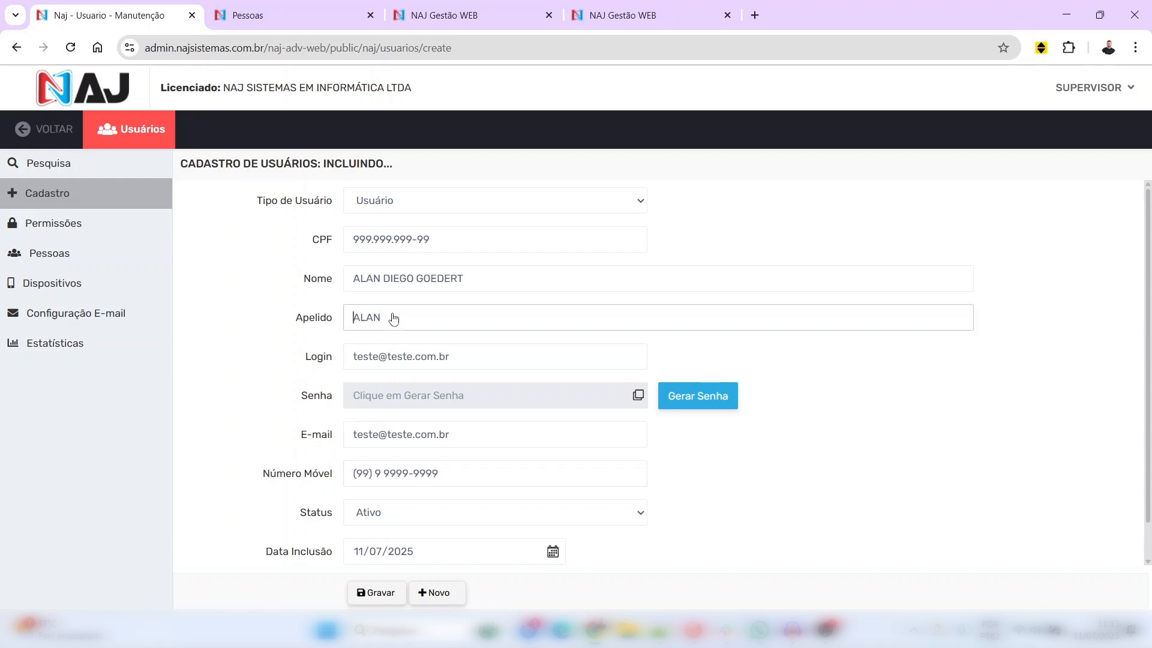
type("dr.")
left_click_drag(414, 319, 274, 321)
left_click_drag(473, 271, 303, 275)
left_click(286, 286)
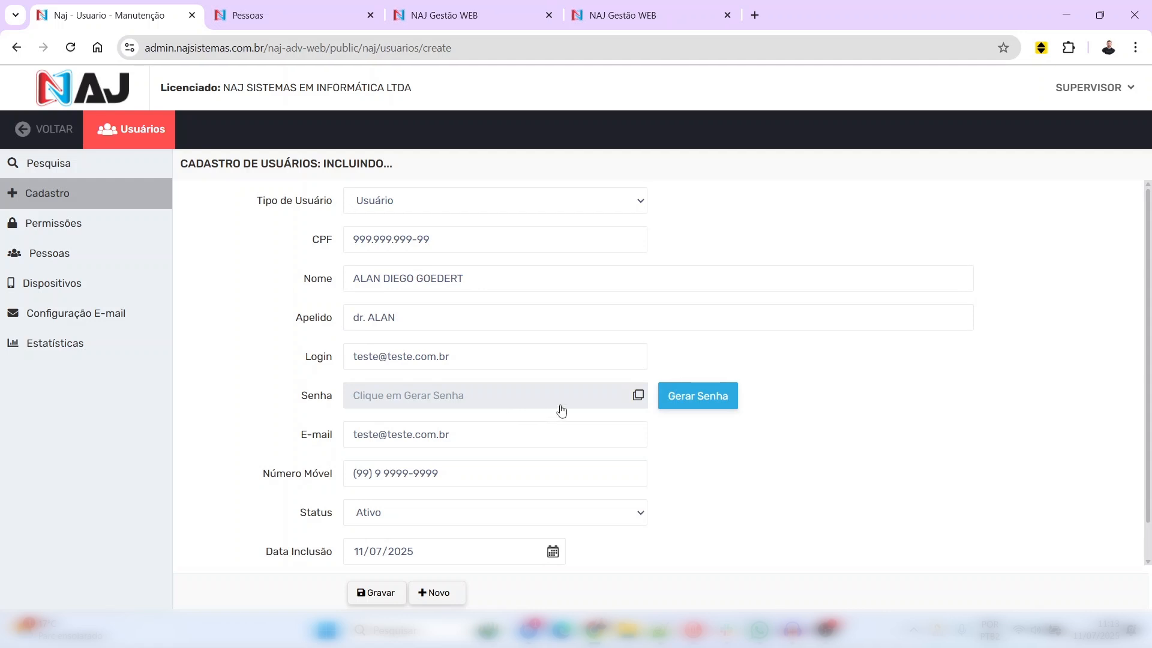
Generate a password for the new user and paste a copy of it into a blank Notepad++ document
left_click(696, 397)
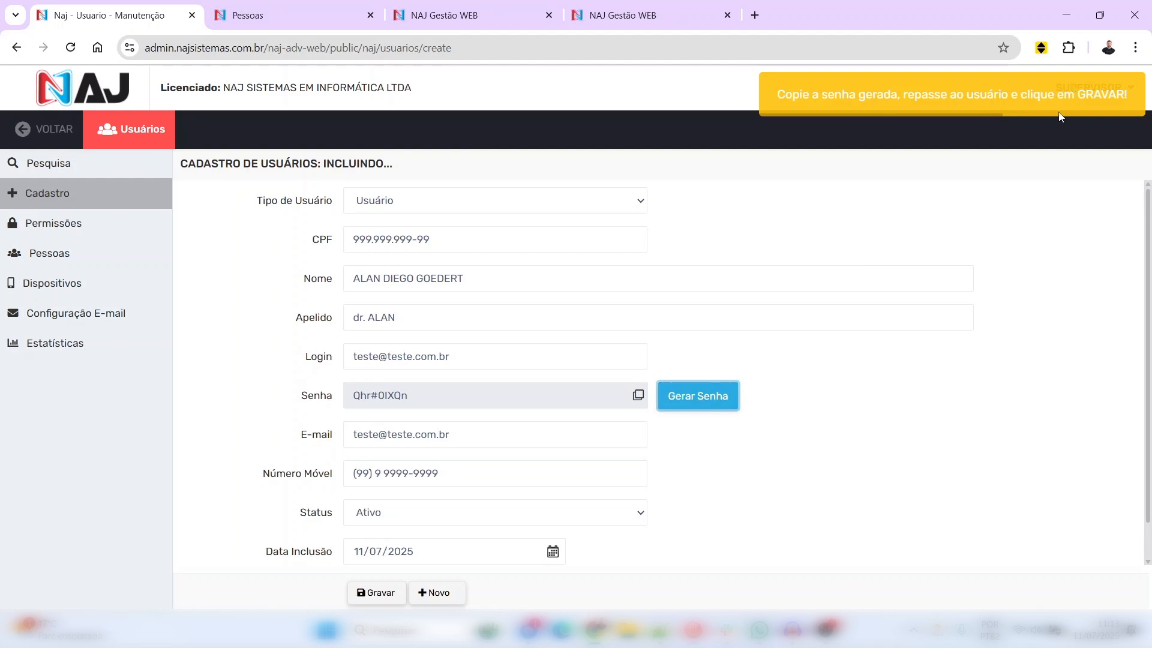
left_click(638, 394)
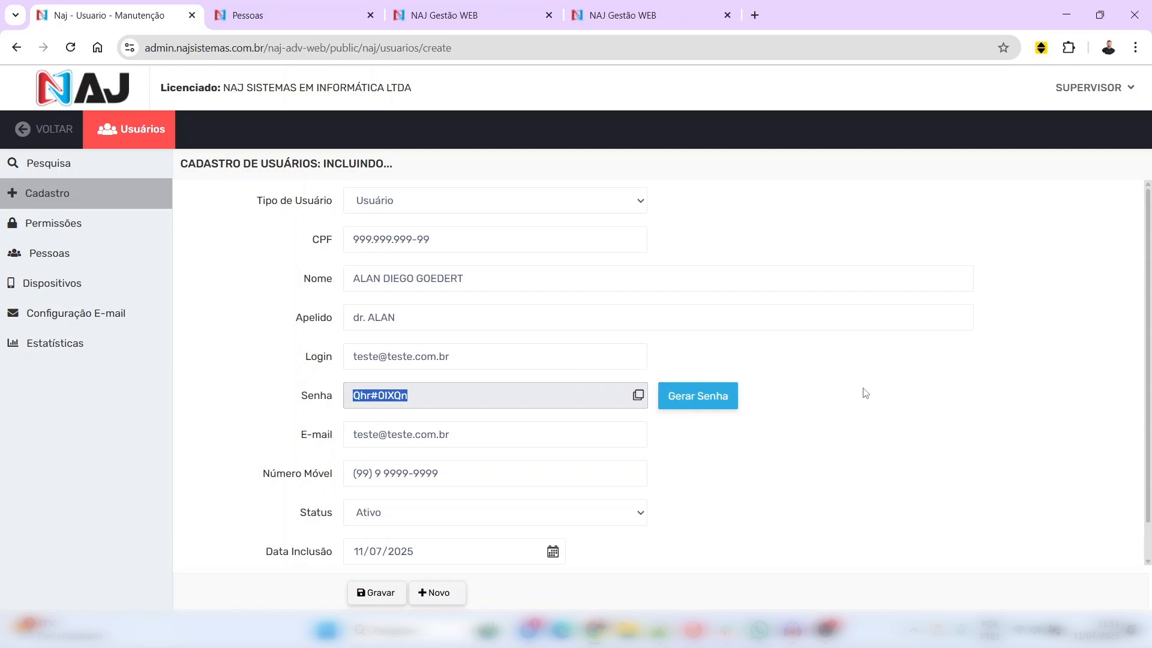
key("super")
type("notepad")
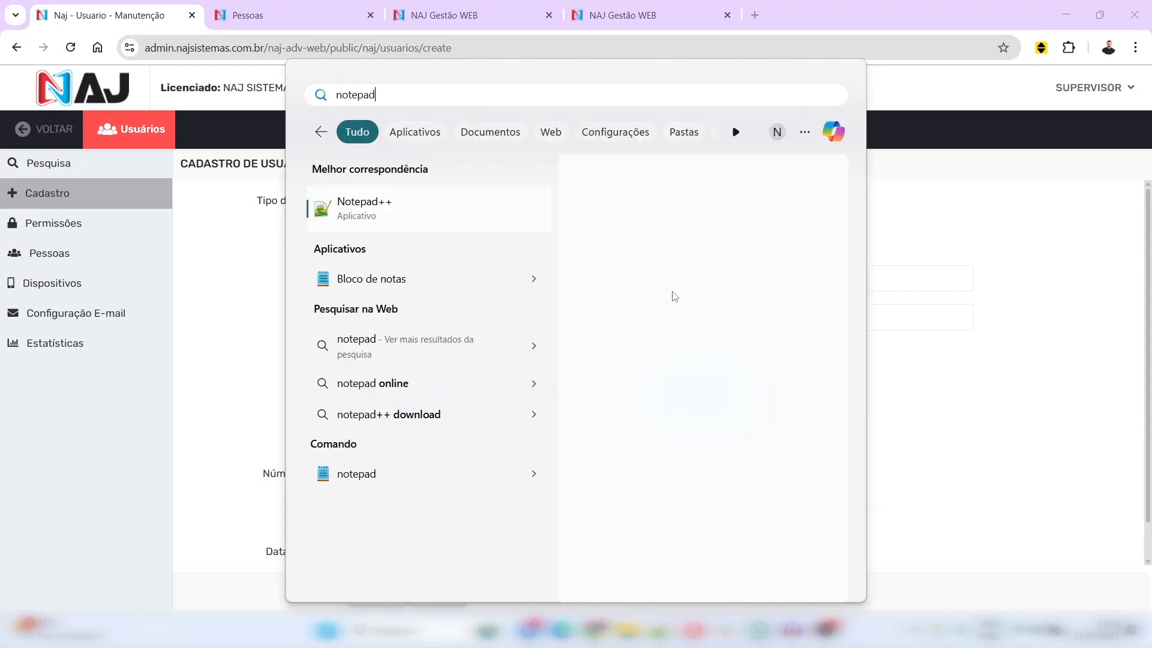
key("Return")
key("ctrl+v")
left_click_drag(699, 100, 804, 201)
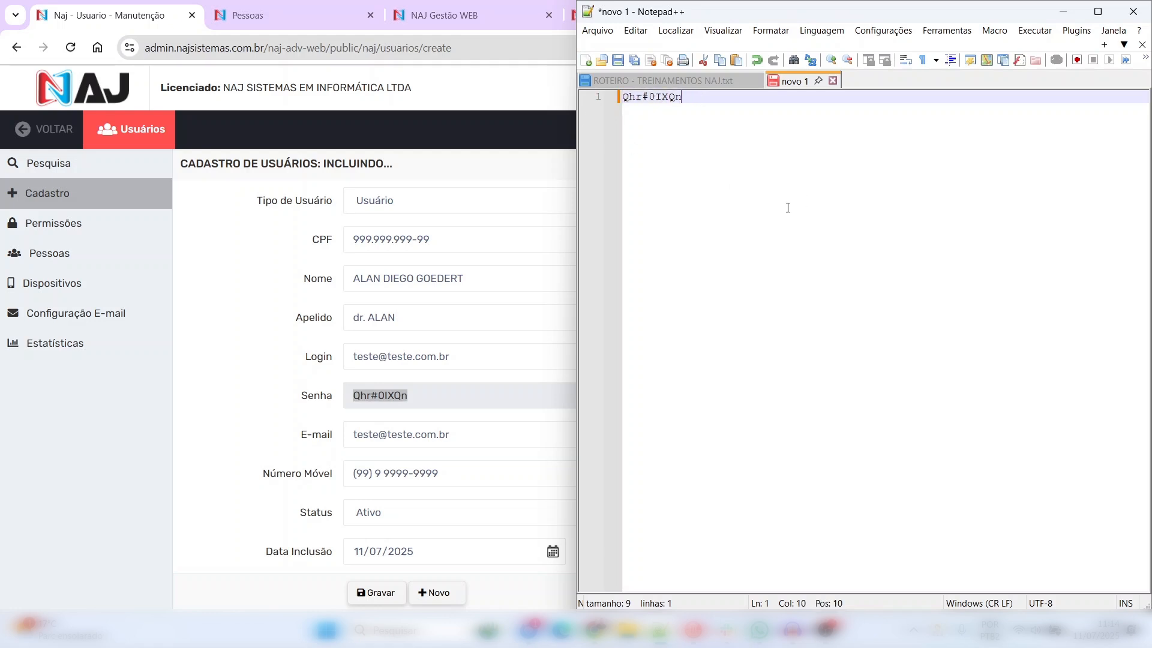
Return to the user registration form in the browser and save the new user
left_click(242, 418)
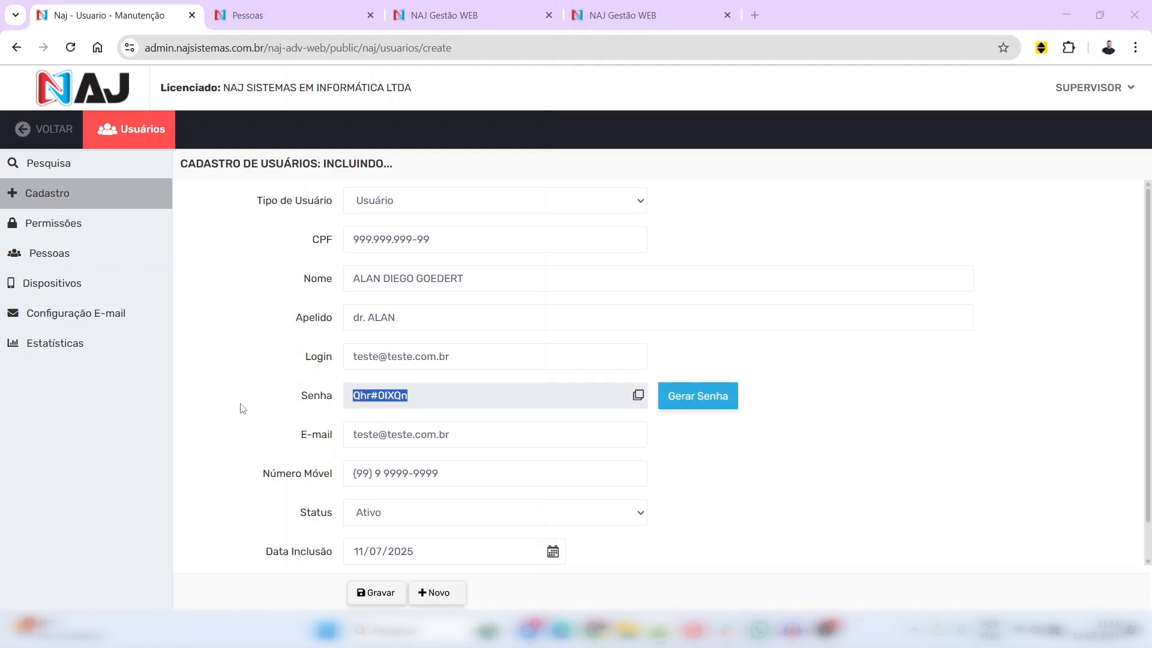
left_click(267, 391)
scroll(269, 387, "down", 1)
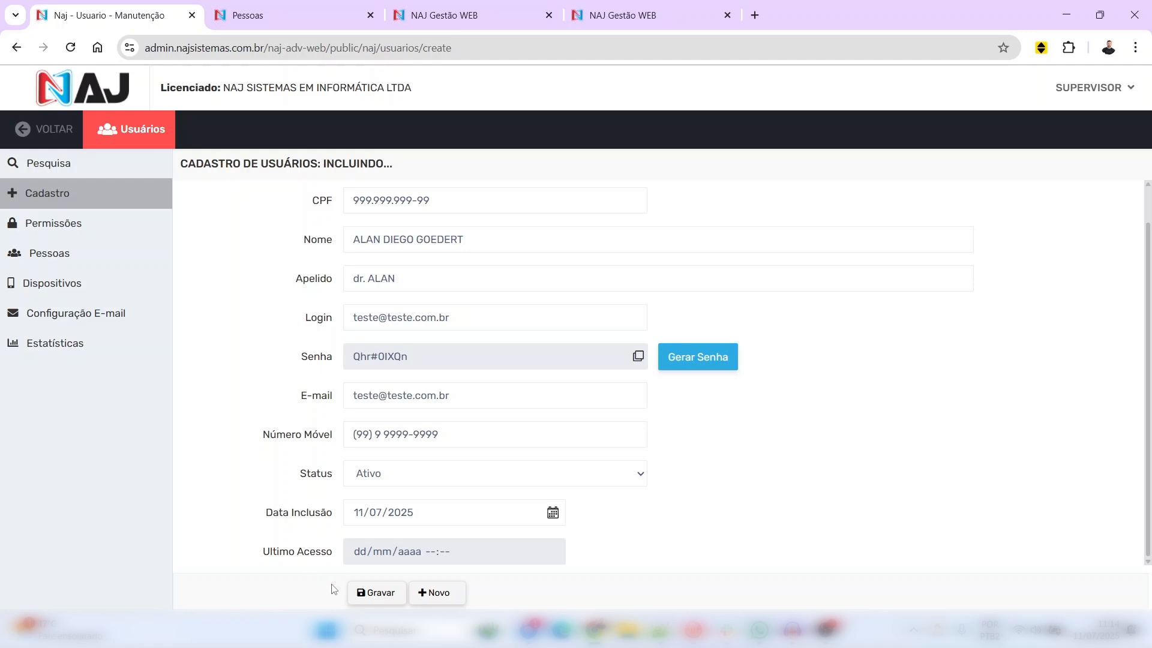
left_click(373, 592)
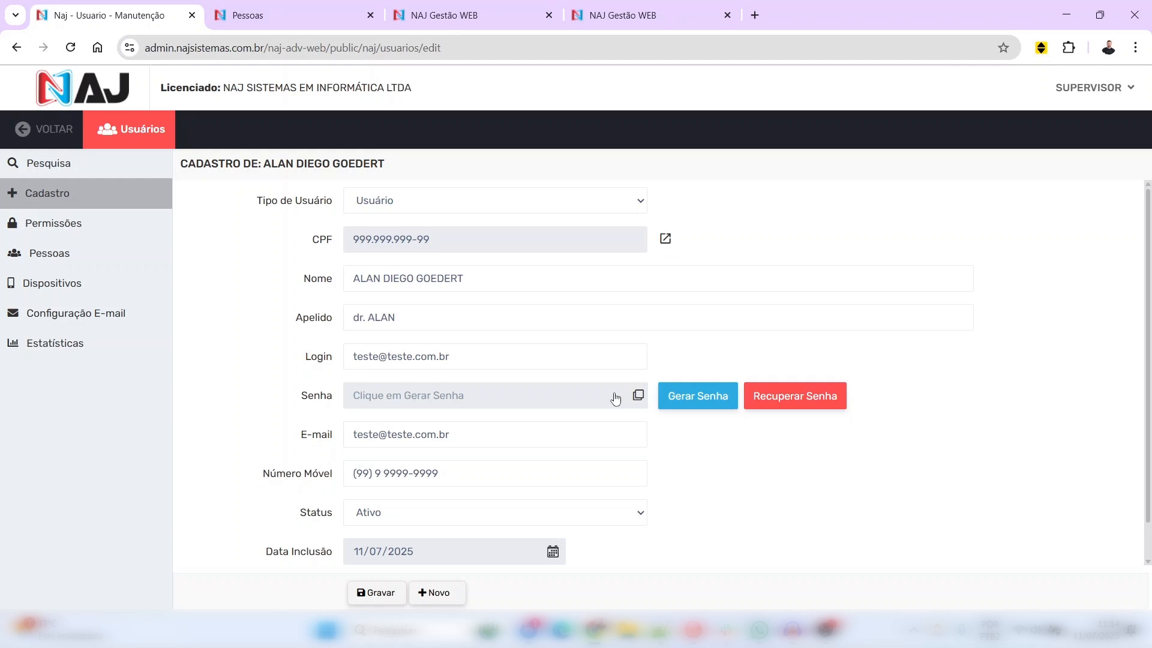
Open the Alterar dados do Usuário page in the third browser tab and activate the Senha Antiga field
left_click(447, 16)
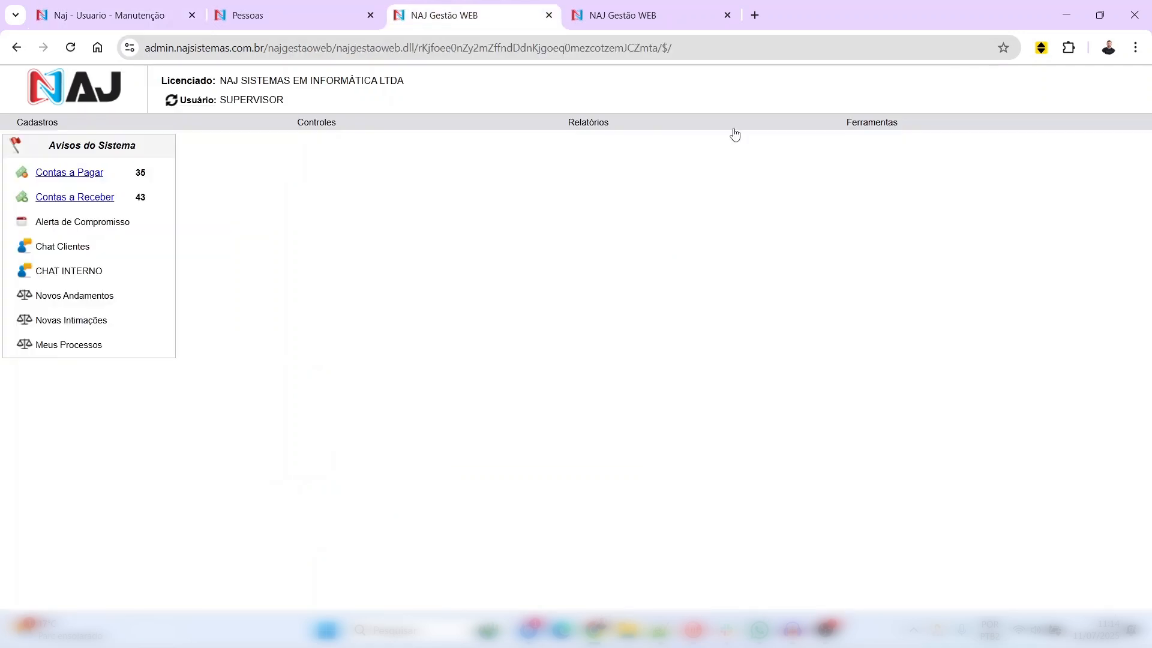
left_click(904, 129)
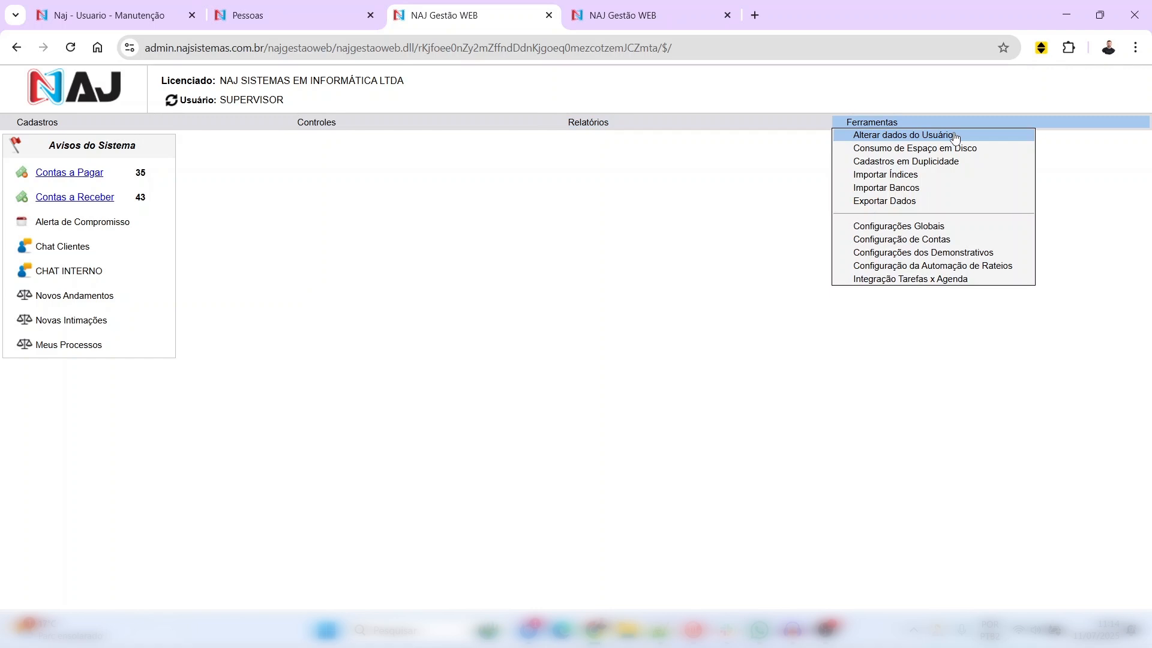
left_click(894, 137)
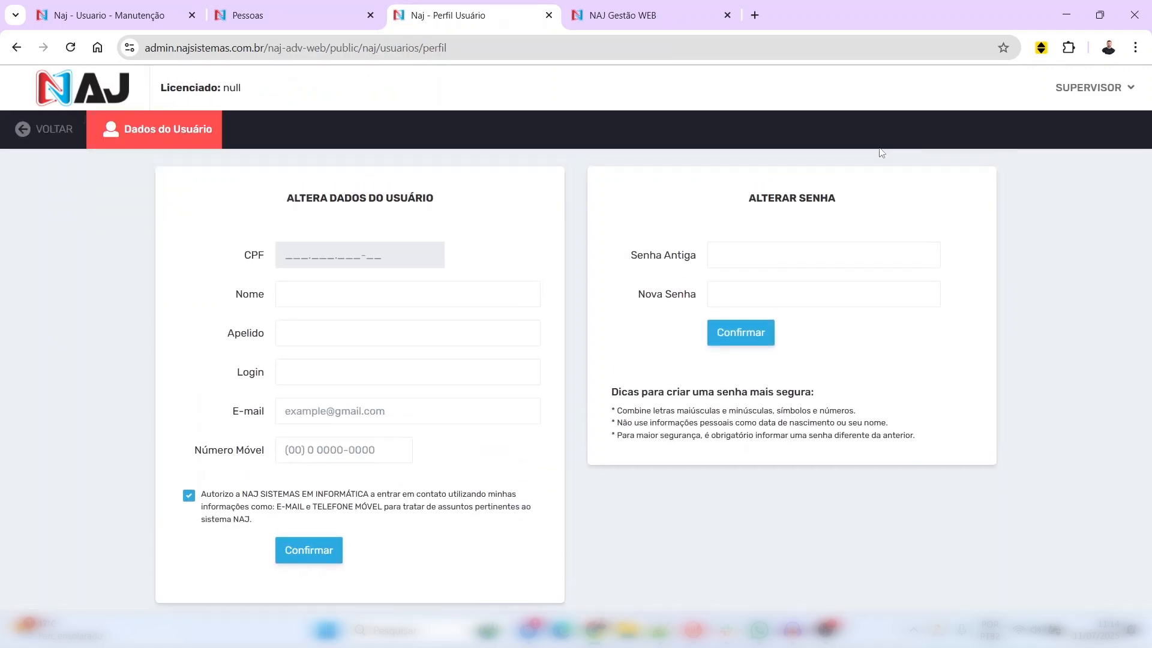
left_click(745, 259)
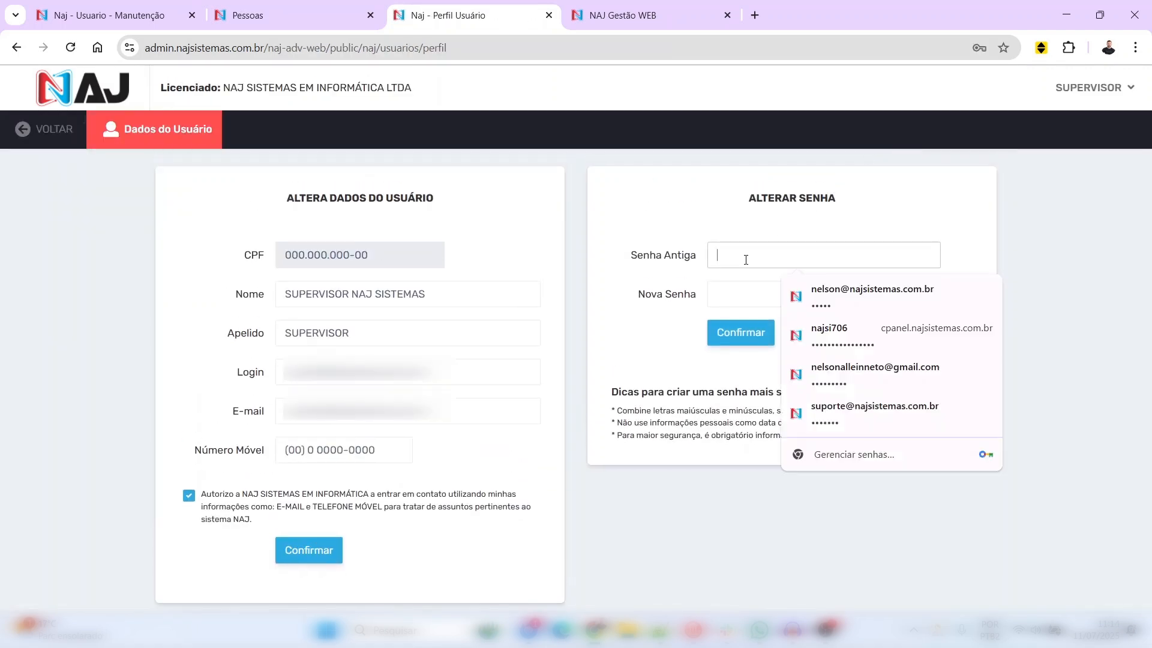
Examine the Nova Senha field in the Alterar Senha section of the user profile
left_click(725, 291)
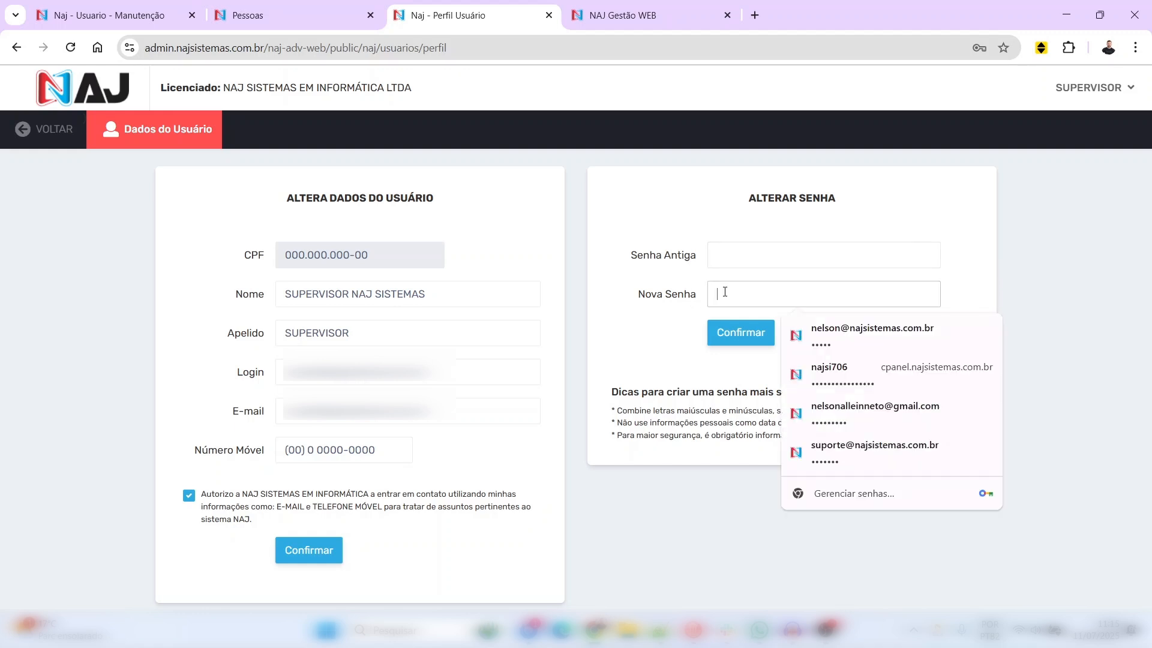
left_click_drag(638, 294, 697, 294)
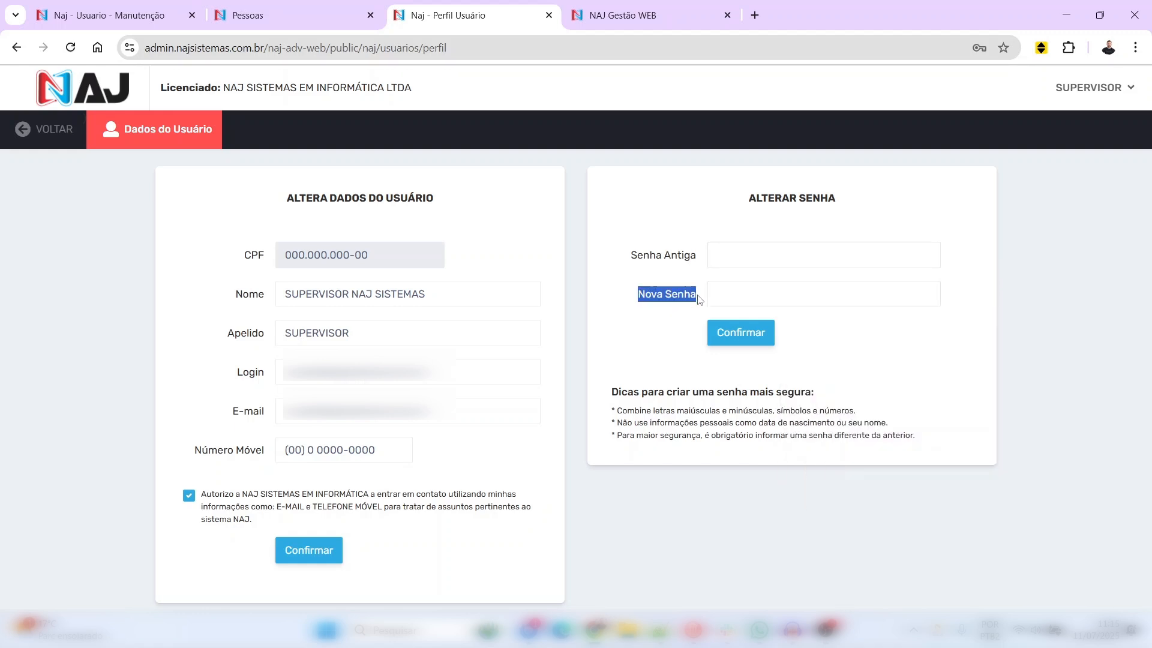
left_click(689, 314)
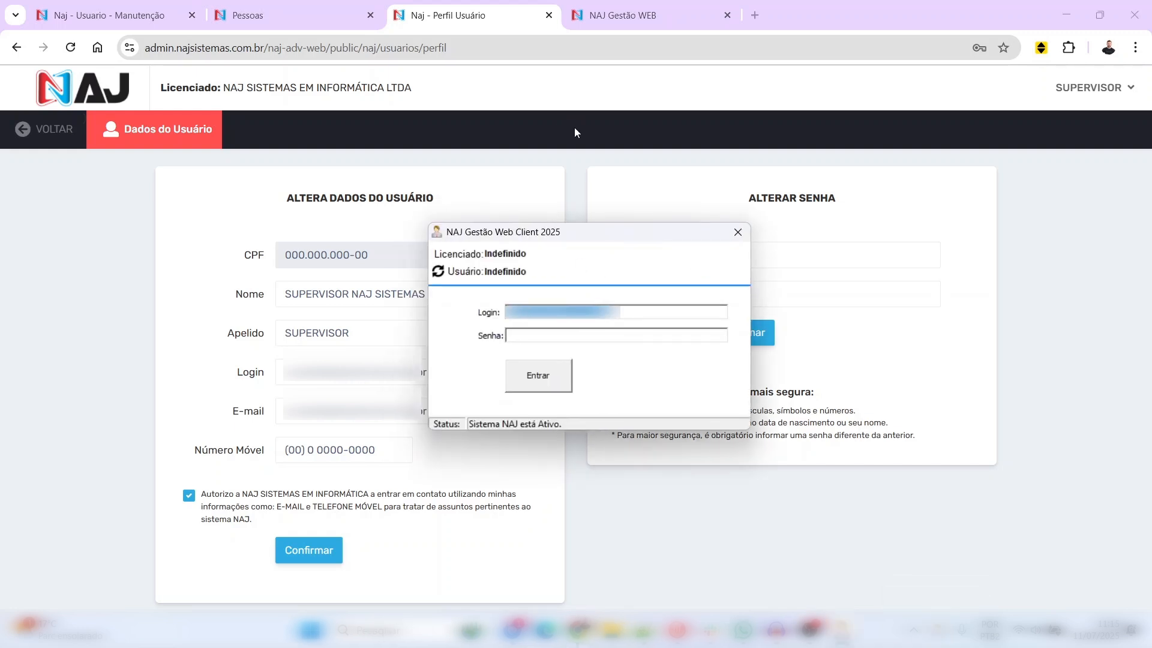
Enter the new user's login e-mail and account password in the NAJ Gestão Web Client login window
type("teste@")
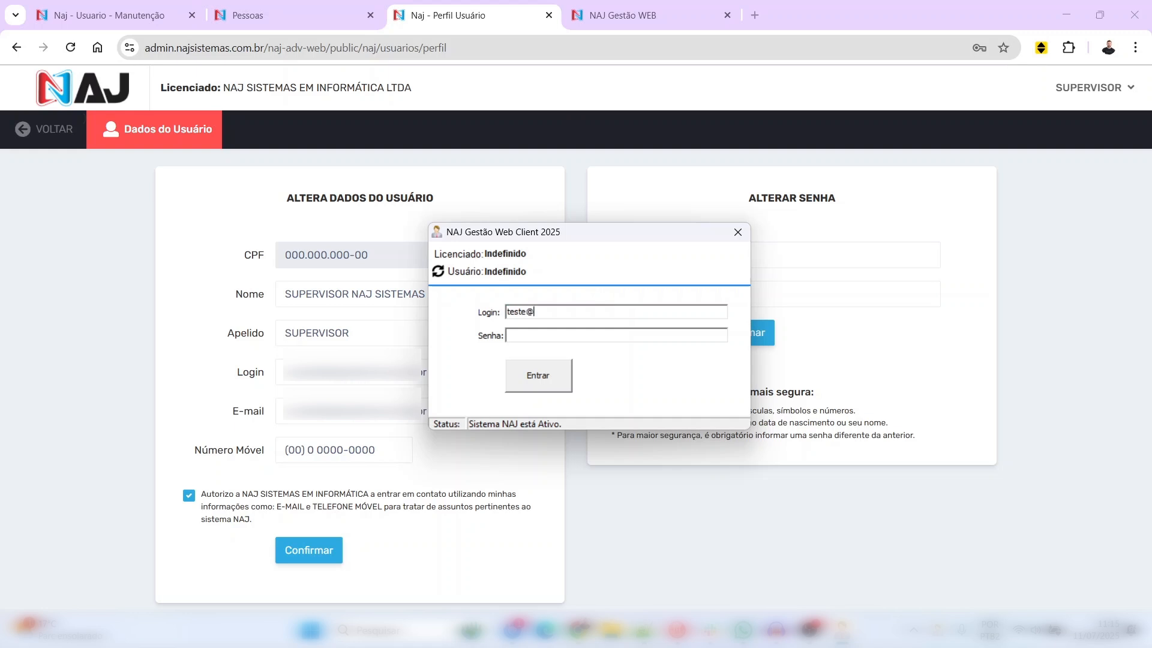
type("teste.com.br")
type("*****************")
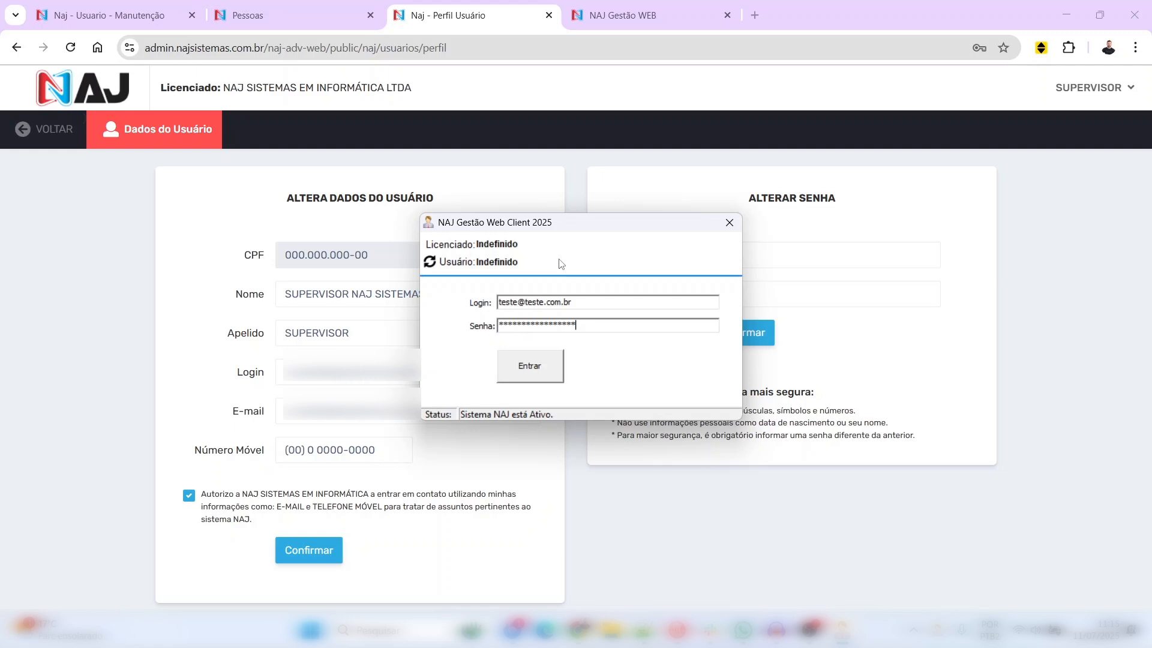
Open the new user's Permissões page and look through the NAJ 01 and INADIMPLENTES divisions, including the Financeiro modules
left_click(120, 4)
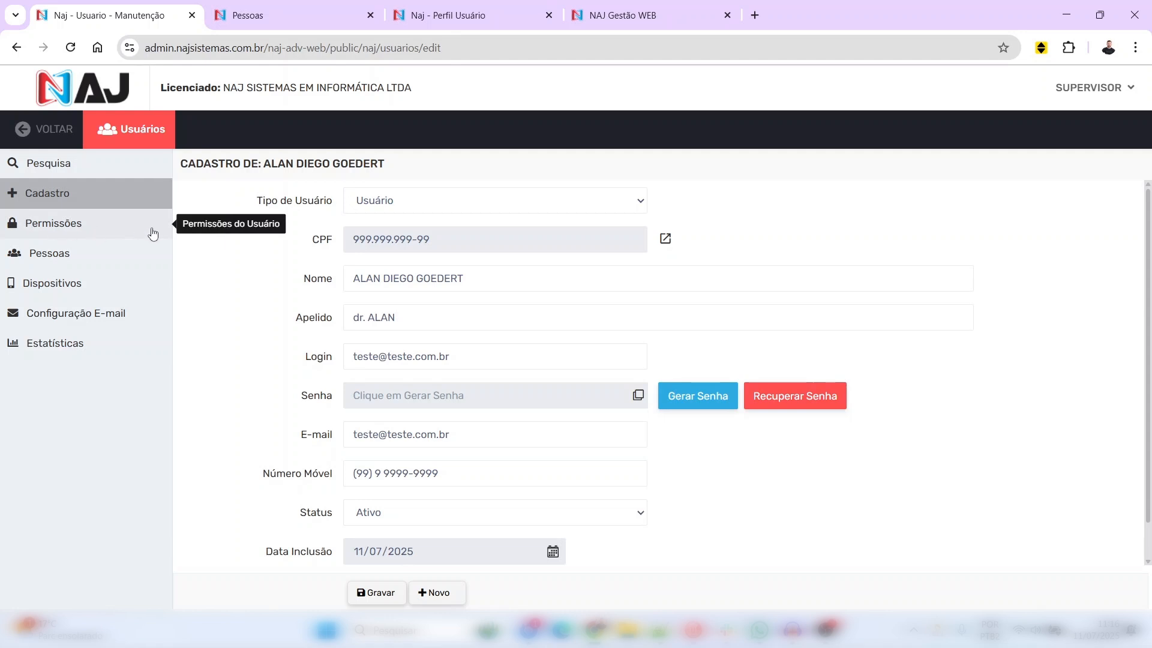
left_click(60, 228)
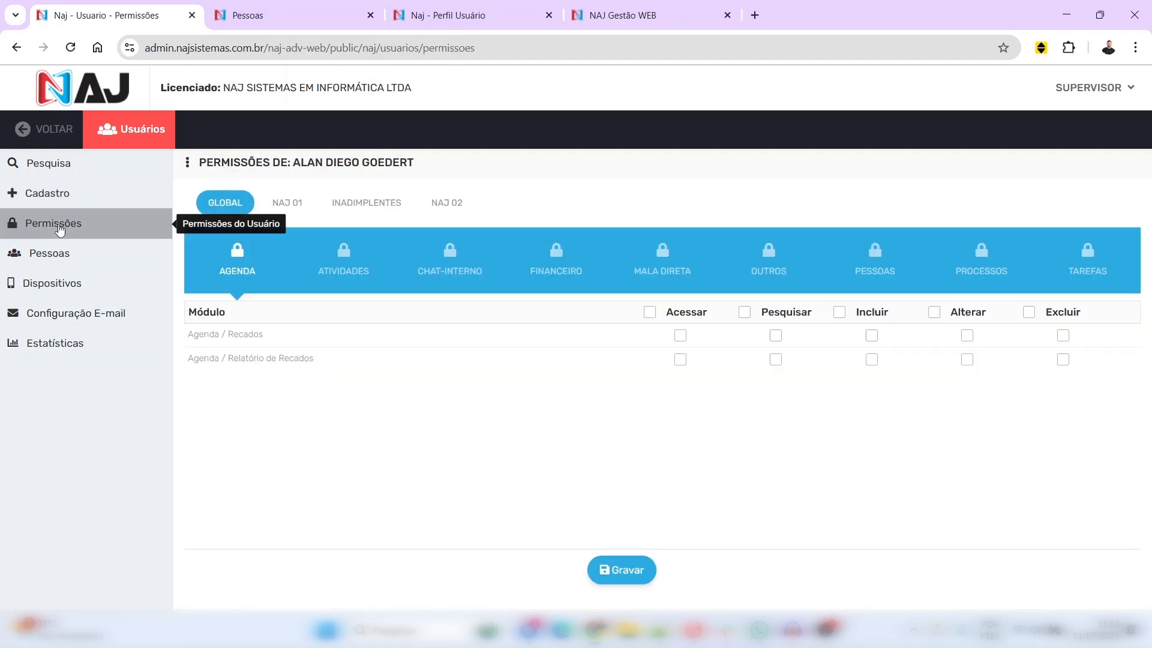
left_click(279, 204)
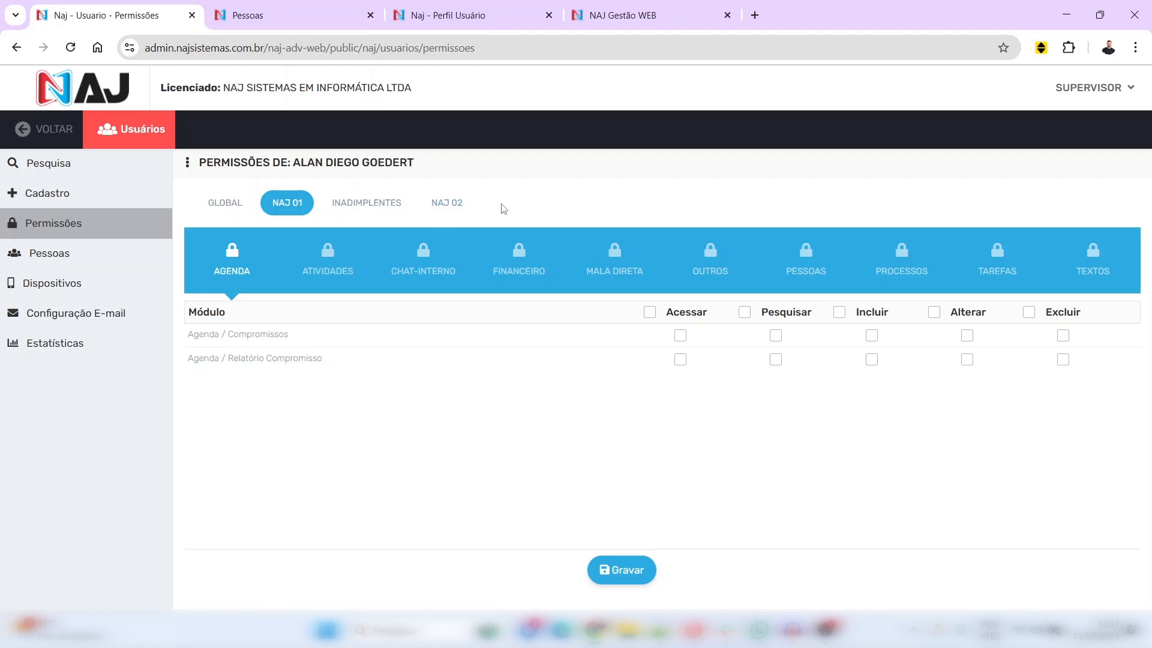
left_click(370, 204)
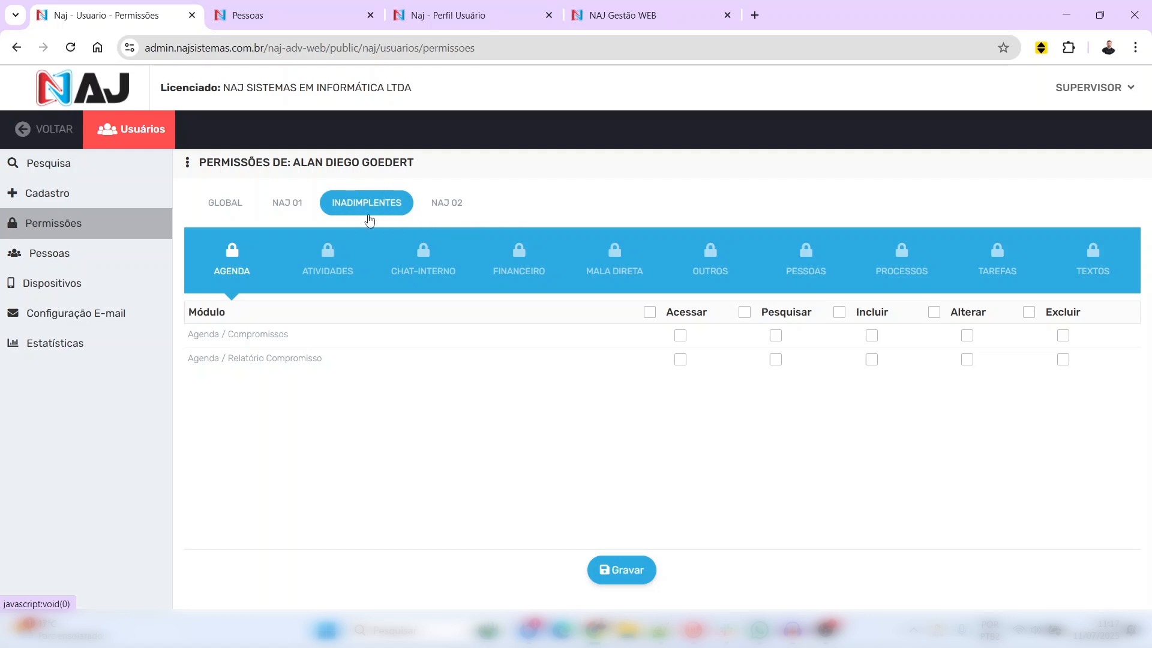
left_click(523, 268)
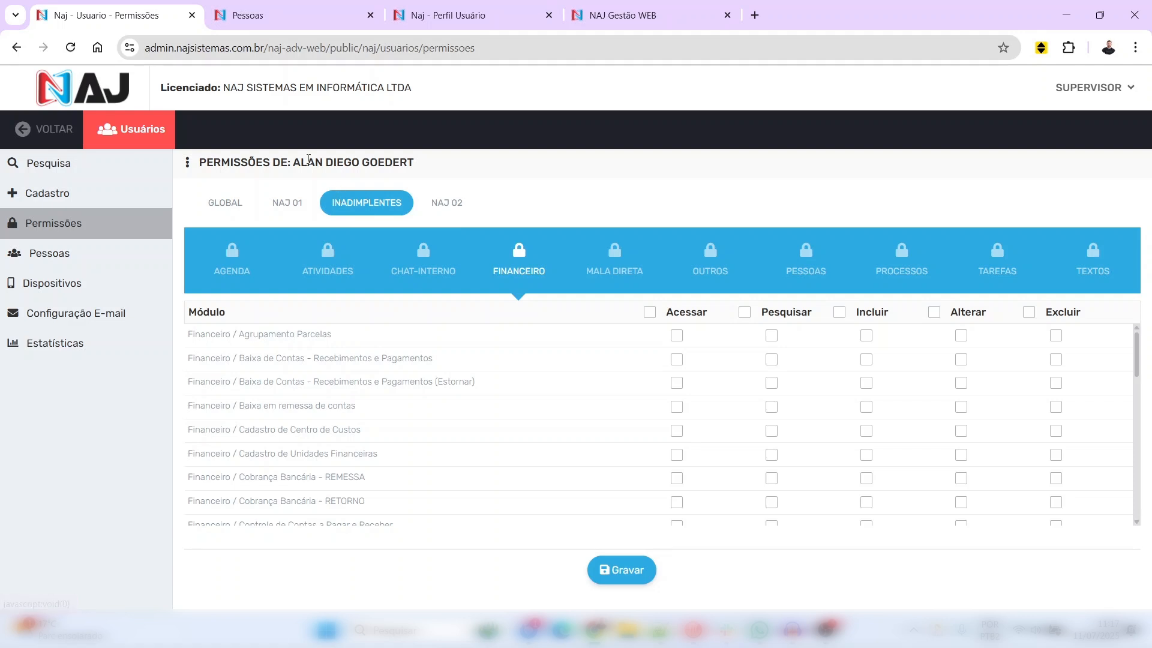
left_click_drag(294, 161, 422, 162)
left_click(422, 162)
Grant the user all modules (Todos Módulos) in the NAJ 01 division
left_click(296, 204)
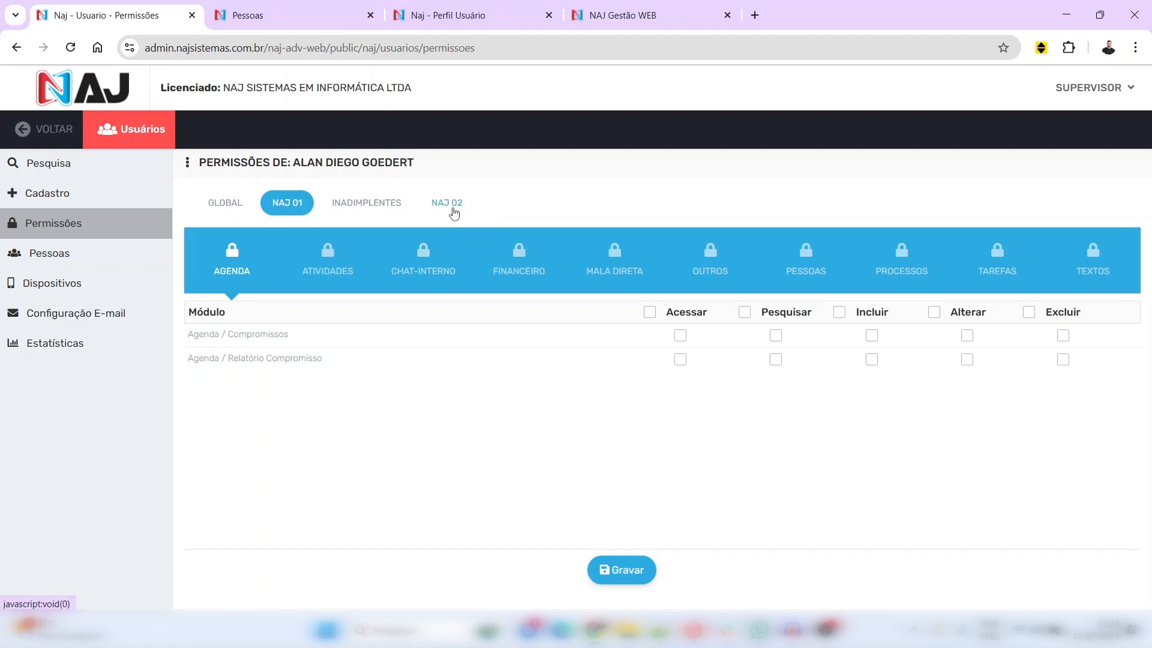
left_click(186, 162)
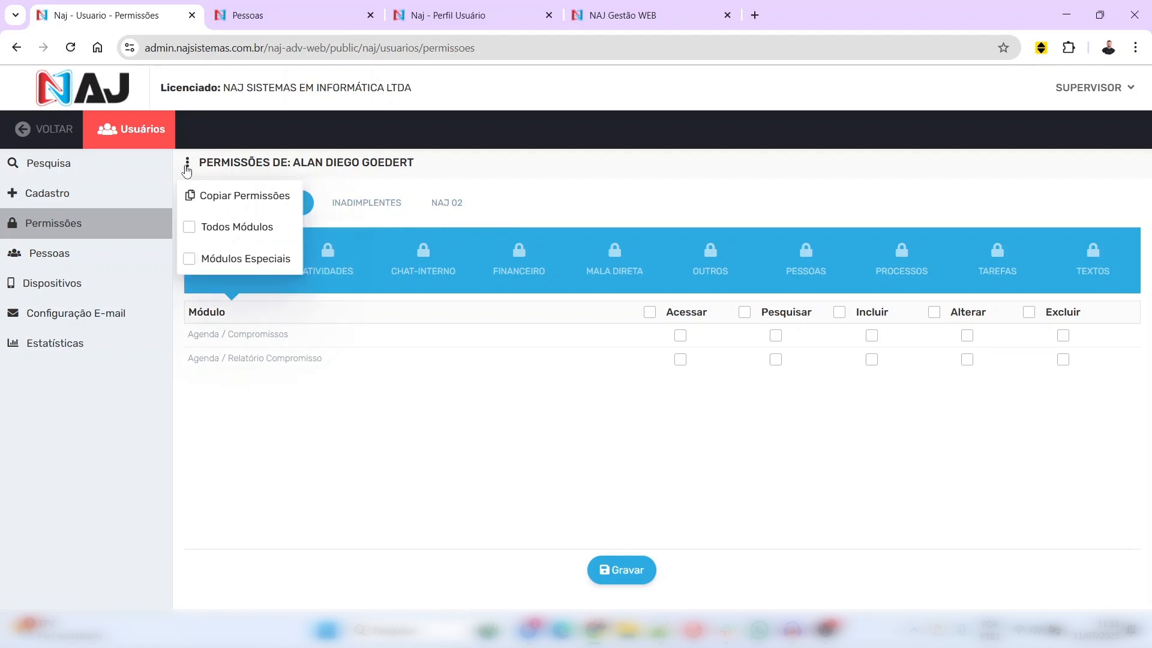
left_click(229, 226)
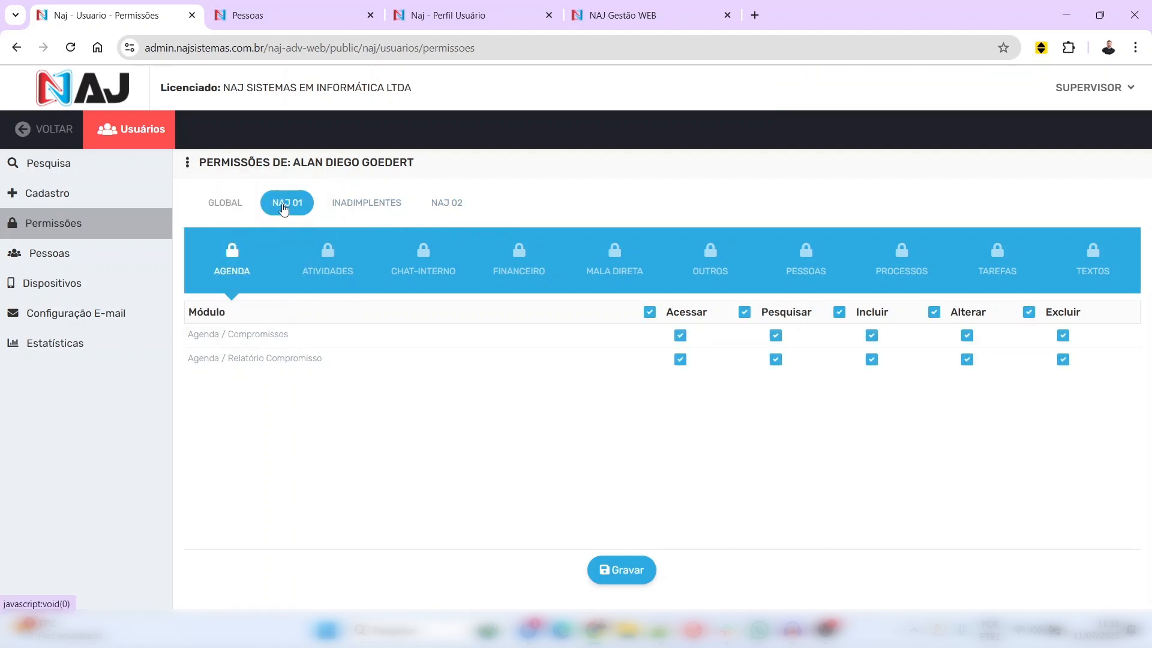
Compare the Outros permissions in NAJ 02 with the Atividades, Chat-Interno, Financeiro and Mala Direta permissions in NAJ 01
left_click(445, 204)
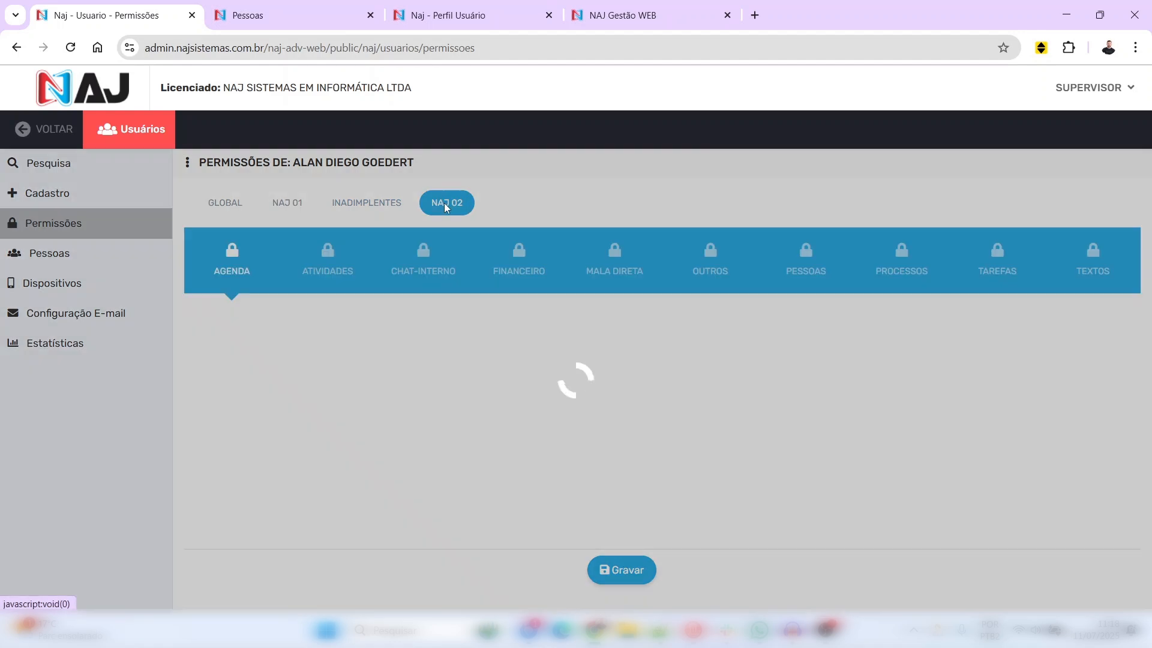
left_click(695, 268)
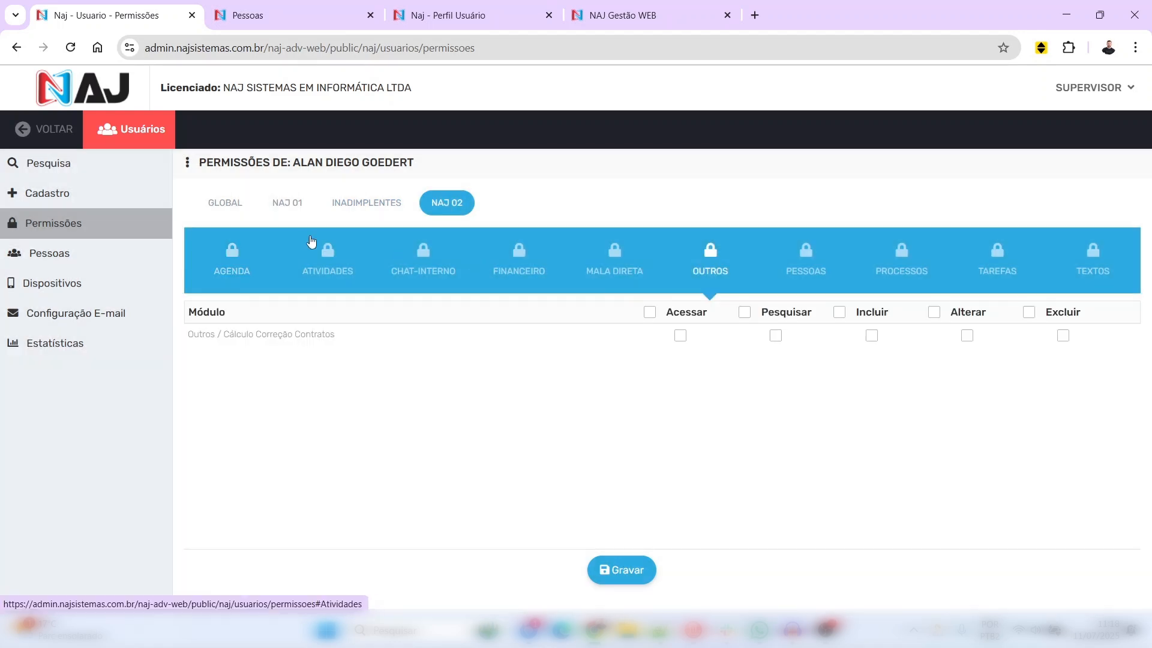
left_click(288, 204)
left_click(331, 261)
left_click(405, 271)
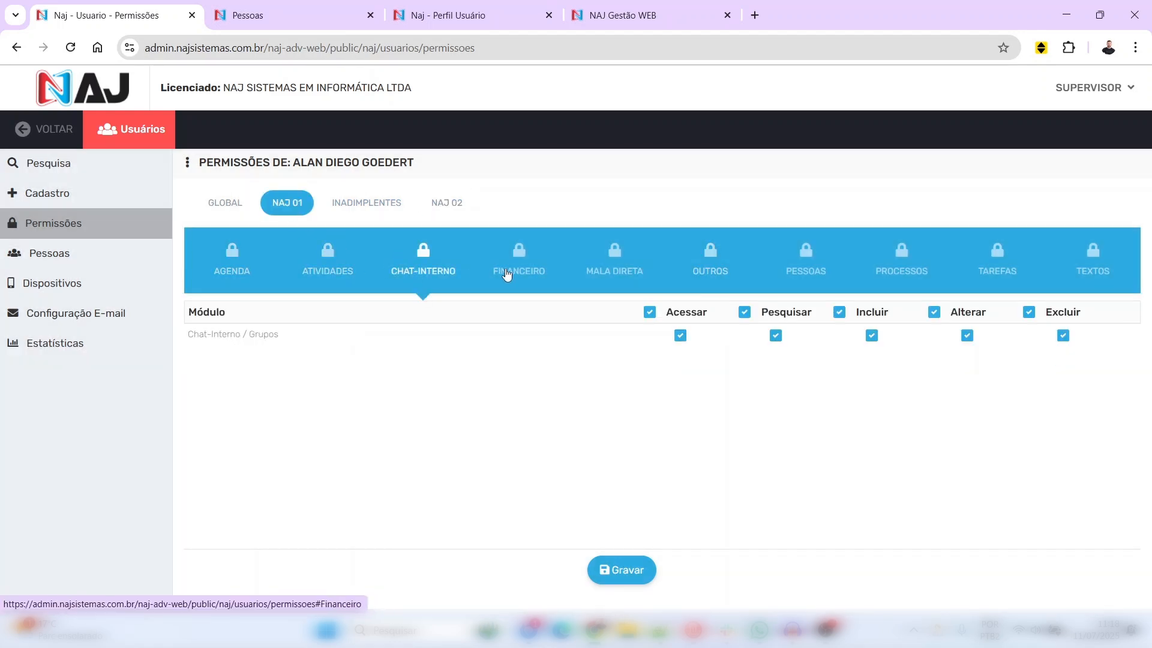
left_click(509, 271)
left_click(617, 270)
Remove the Excluir permission from all Processos modules in the NAJ 01 division
left_click(894, 270)
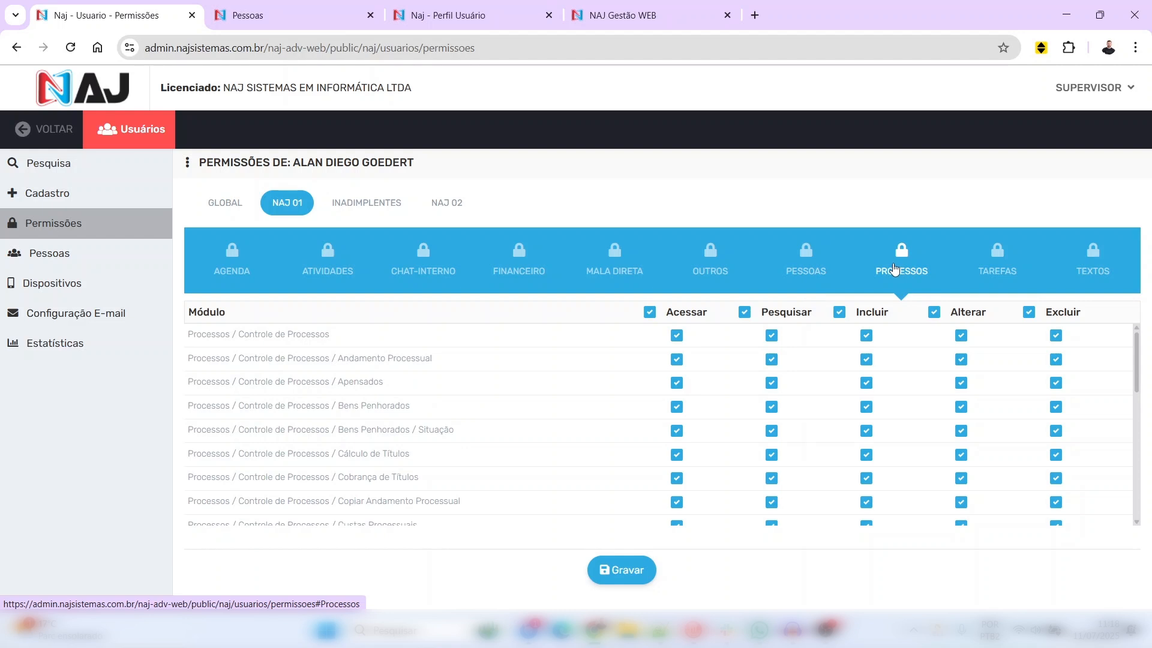
left_click(1028, 312)
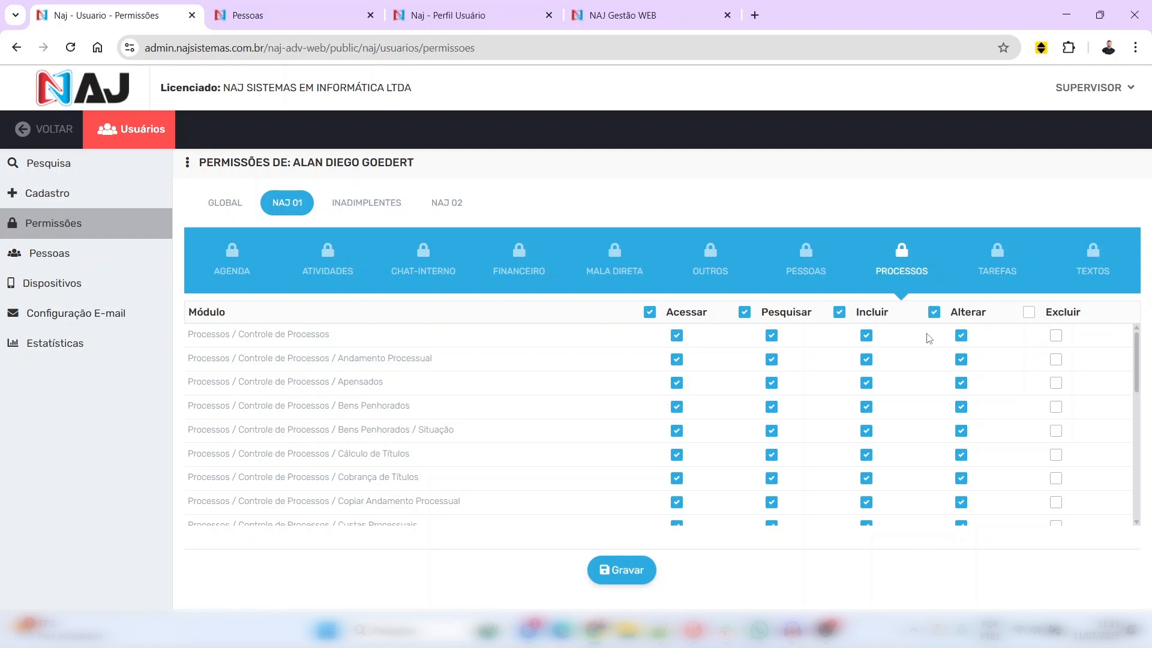
View the Mala Direta and Outros permissions, and switch Excluir off and back on for all Pessoas modules in NAJ 01
left_click(623, 270)
left_click(701, 268)
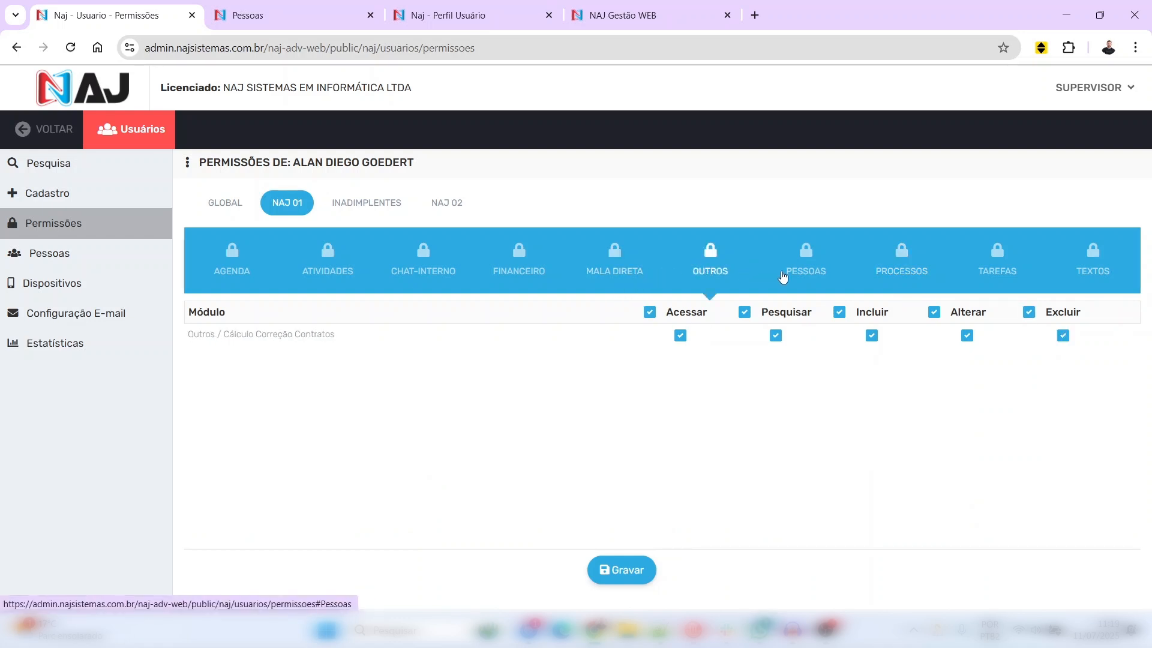
left_click(815, 271)
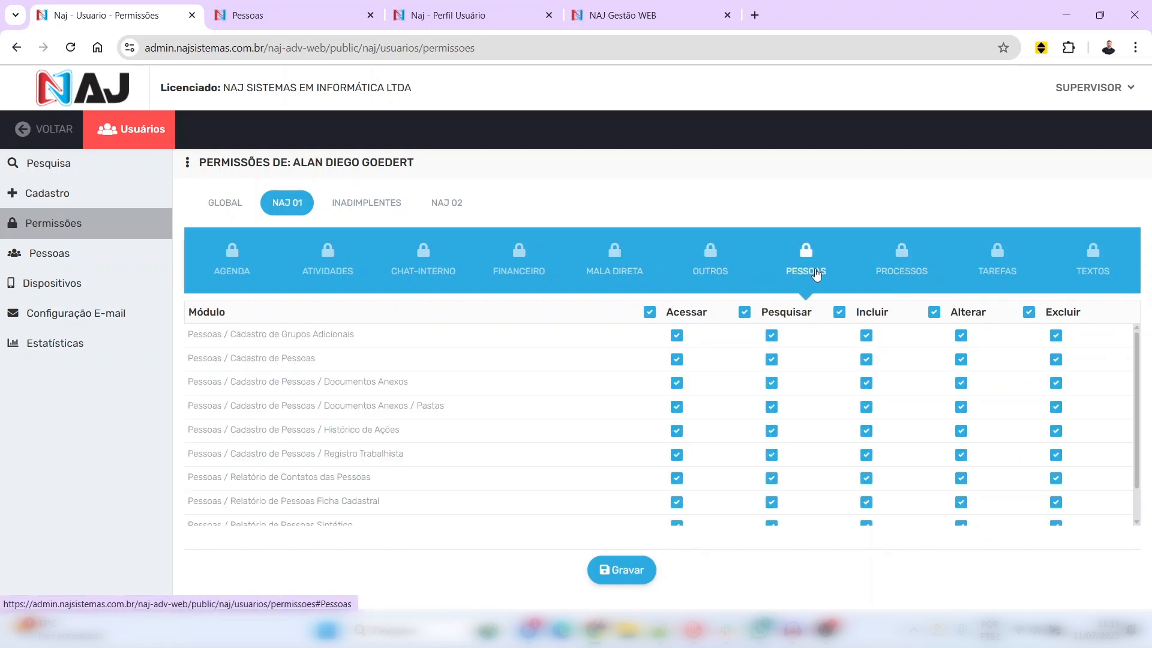
left_click(1029, 313)
left_click(1029, 313)
Enable the Módulos Especiais option for the user's permissions and look through the Pessoas module list
left_click(187, 163)
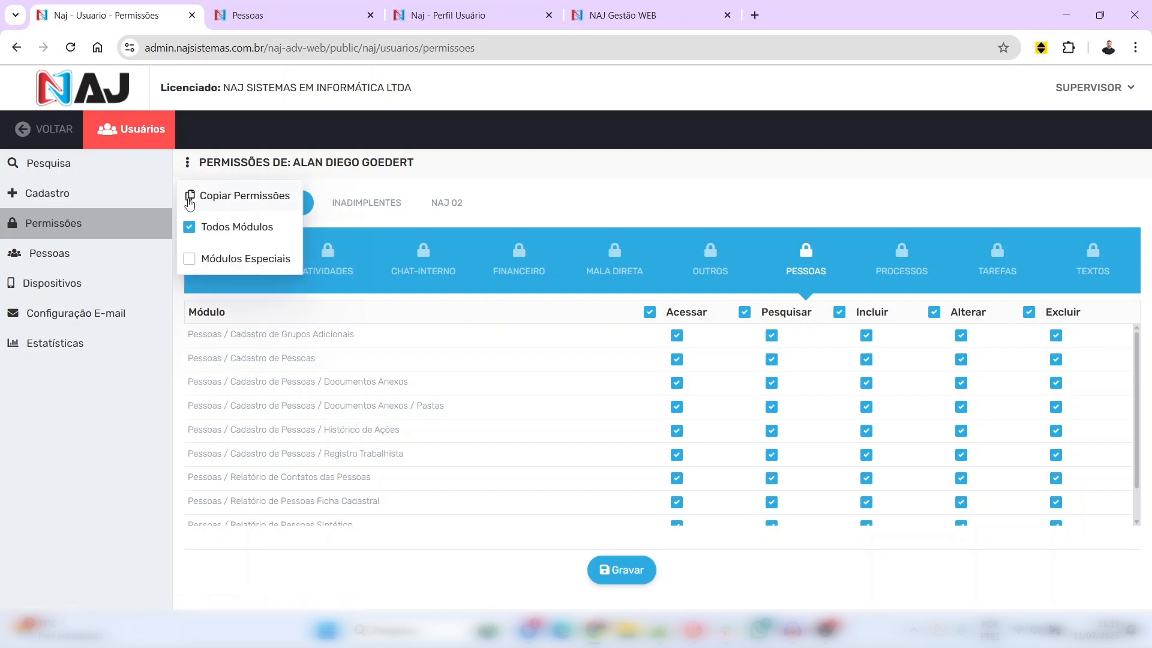
left_click(189, 259)
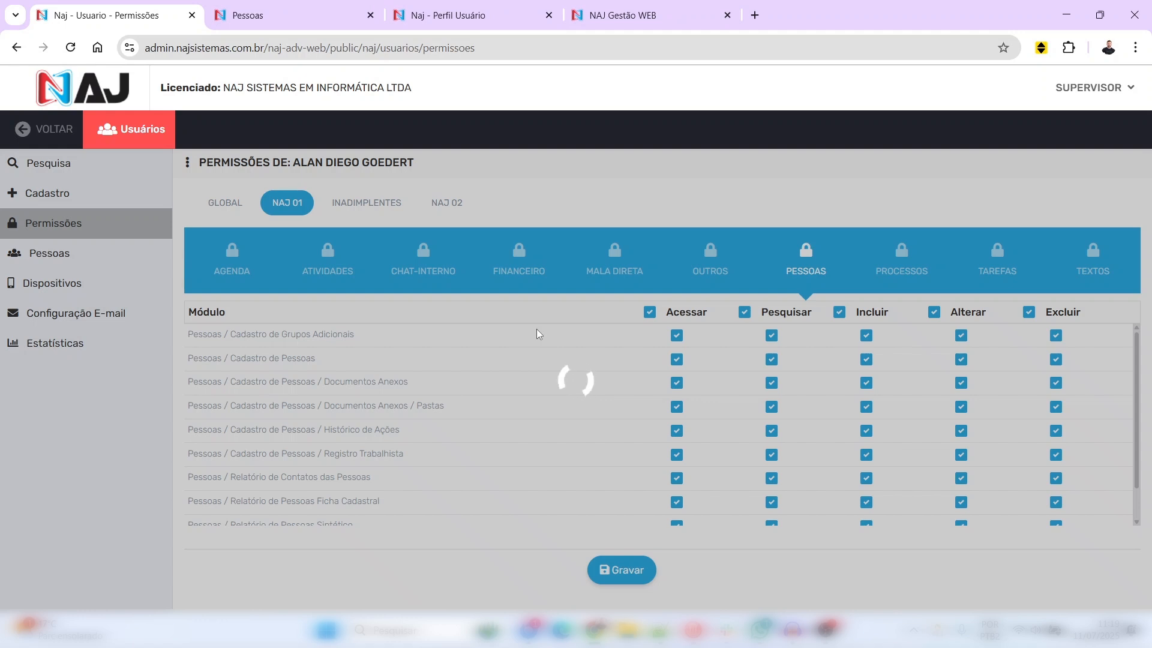
scroll(540, 337, "down", 1)
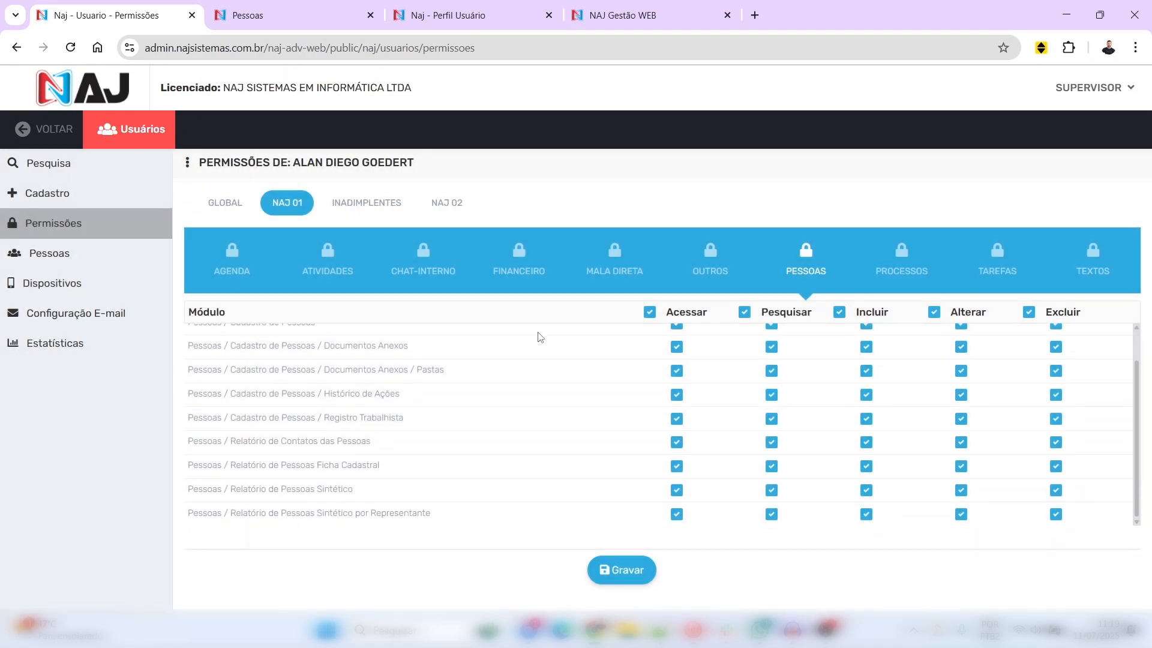
scroll(537, 359, "up", 2)
scroll(531, 377, "down", 2)
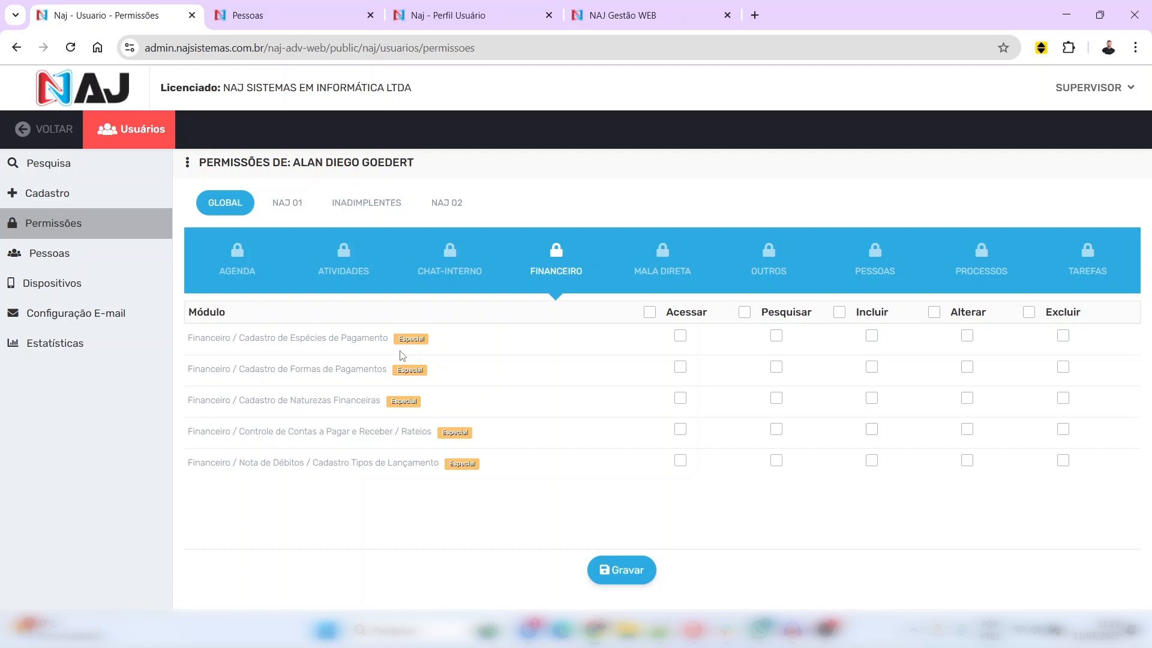
Examine the modules flagged Especial in the Financeiro permissions of the GLOBAL division
left_click_drag(438, 345, 411, 370)
left_click_drag(427, 410, 401, 406)
left_click_drag(480, 440, 444, 433)
left_click(483, 477)
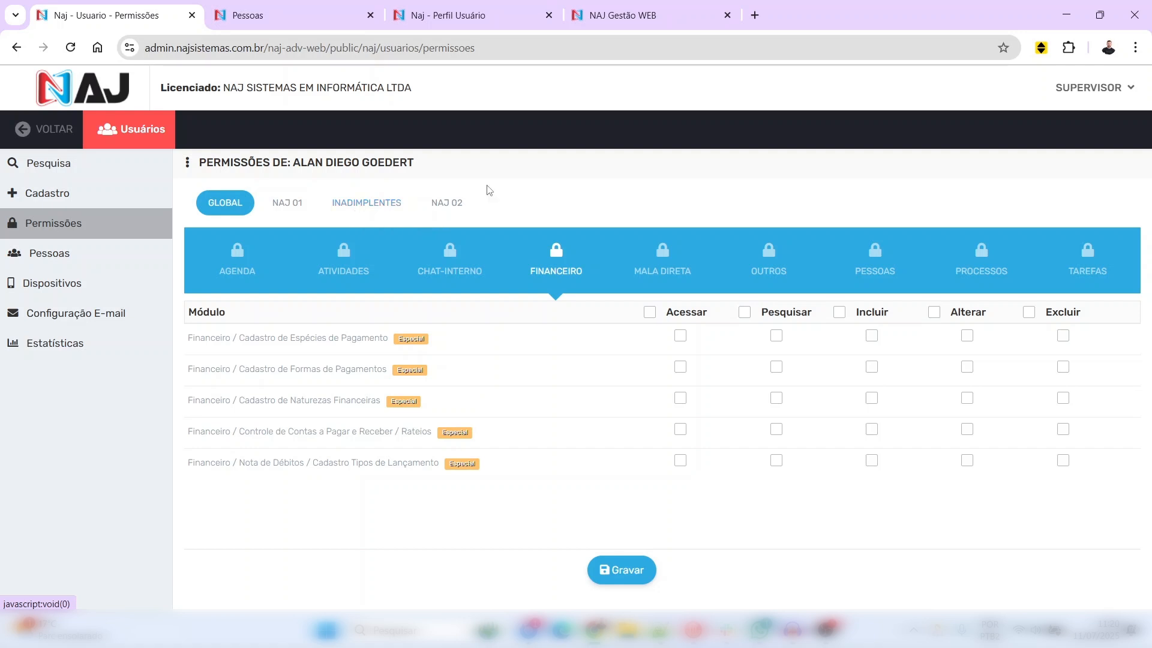
Switch to the NAJ Gestão WEB page and register a new division named DIVISAO TESTE
left_click(599, 22)
left_click(101, 125)
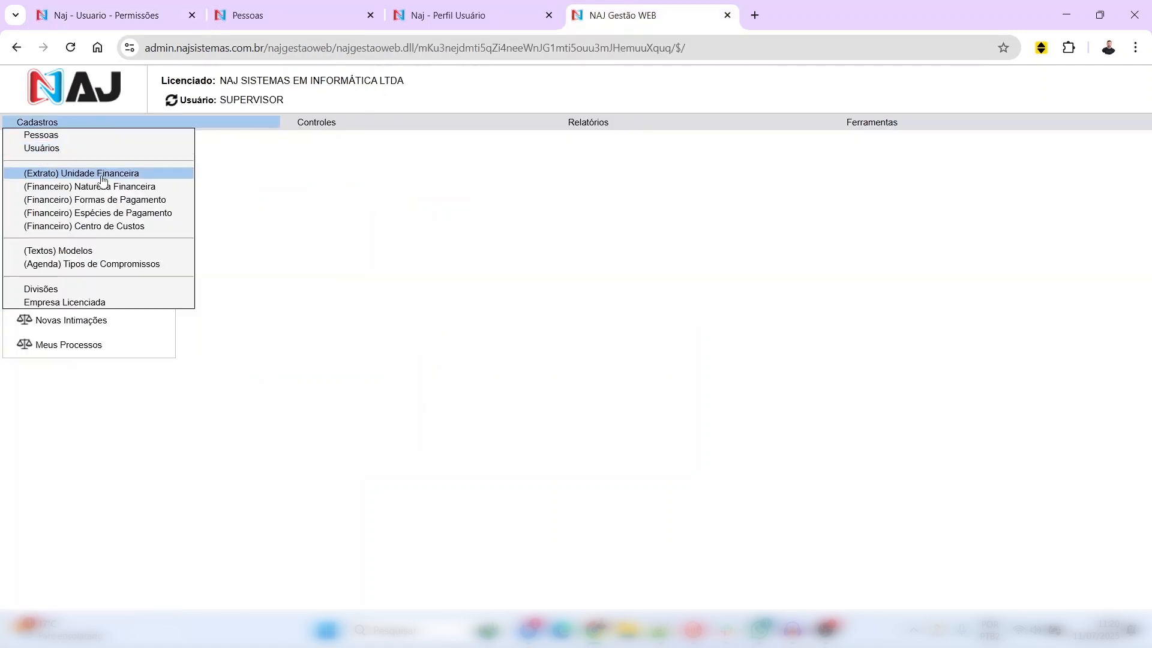
left_click(91, 225)
left_click(75, 159)
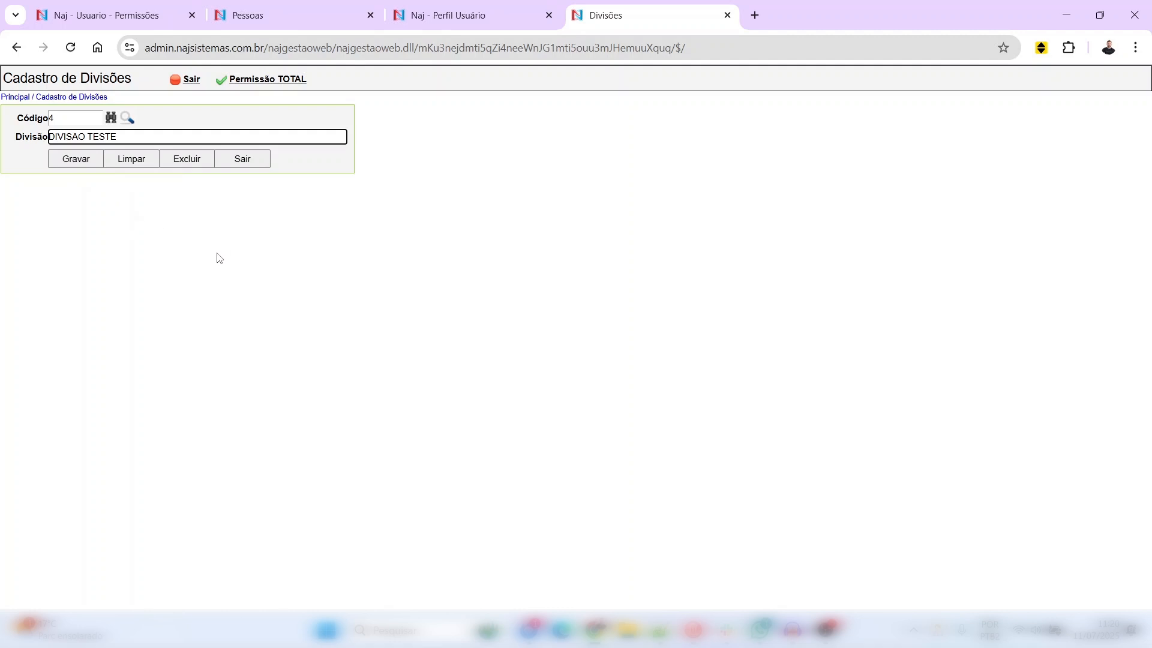
Reopen the new user's record, code 2675, from the Usuários list and go to its Permissões page
left_click(114, 15)
left_click(41, 122)
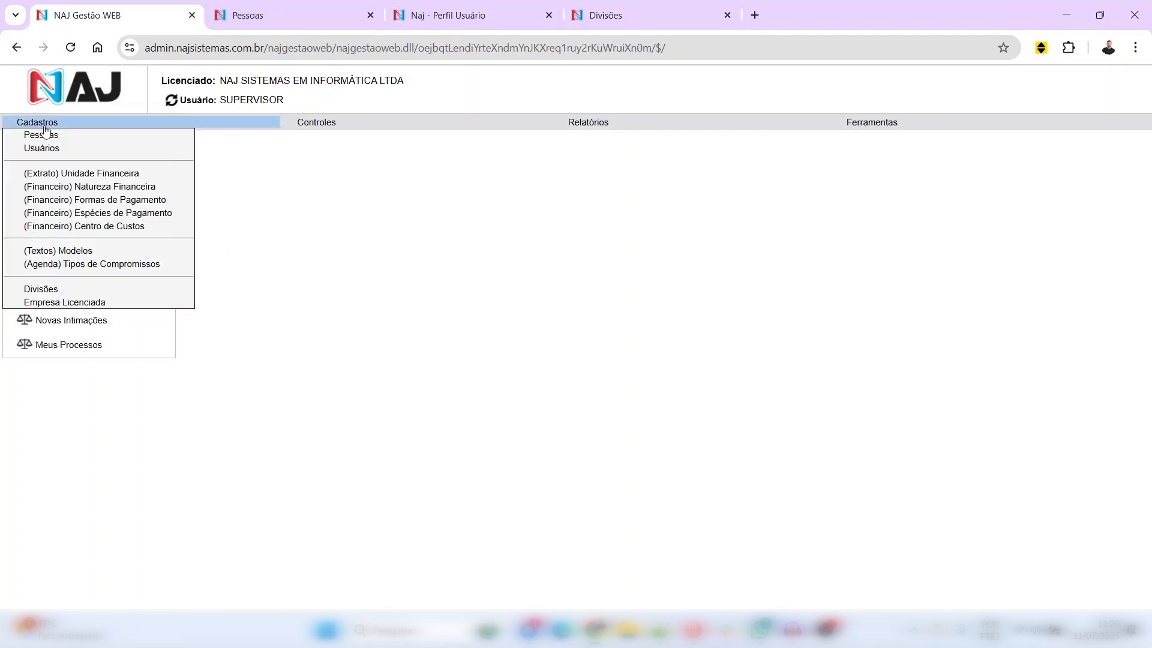
left_click(31, 150)
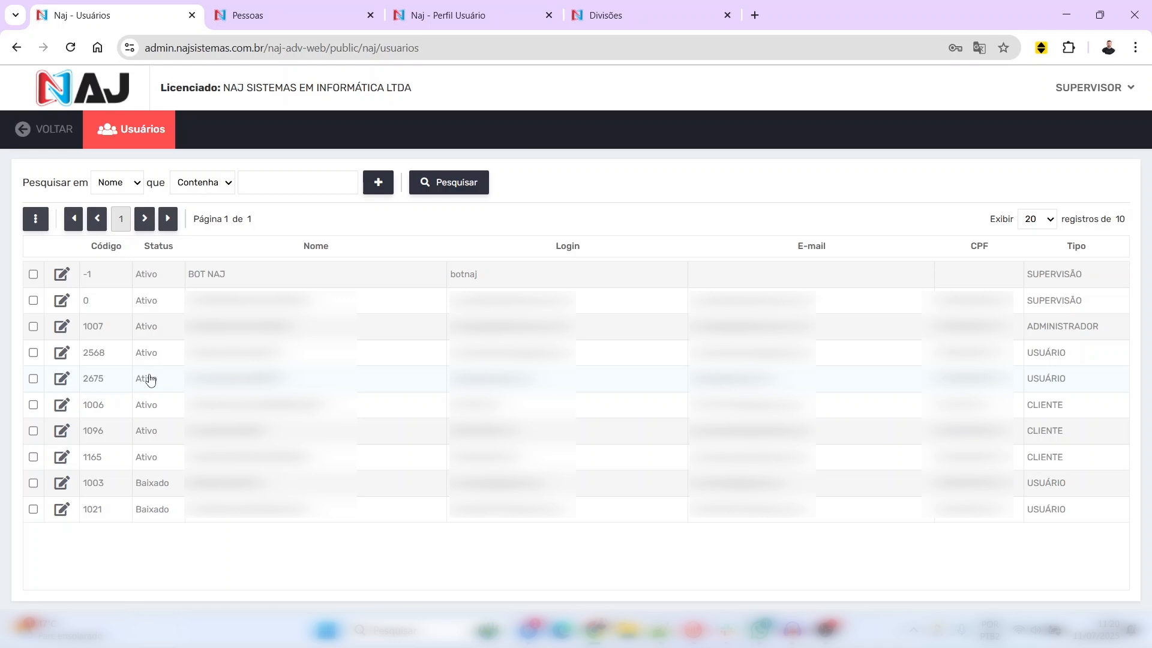
left_click(62, 383)
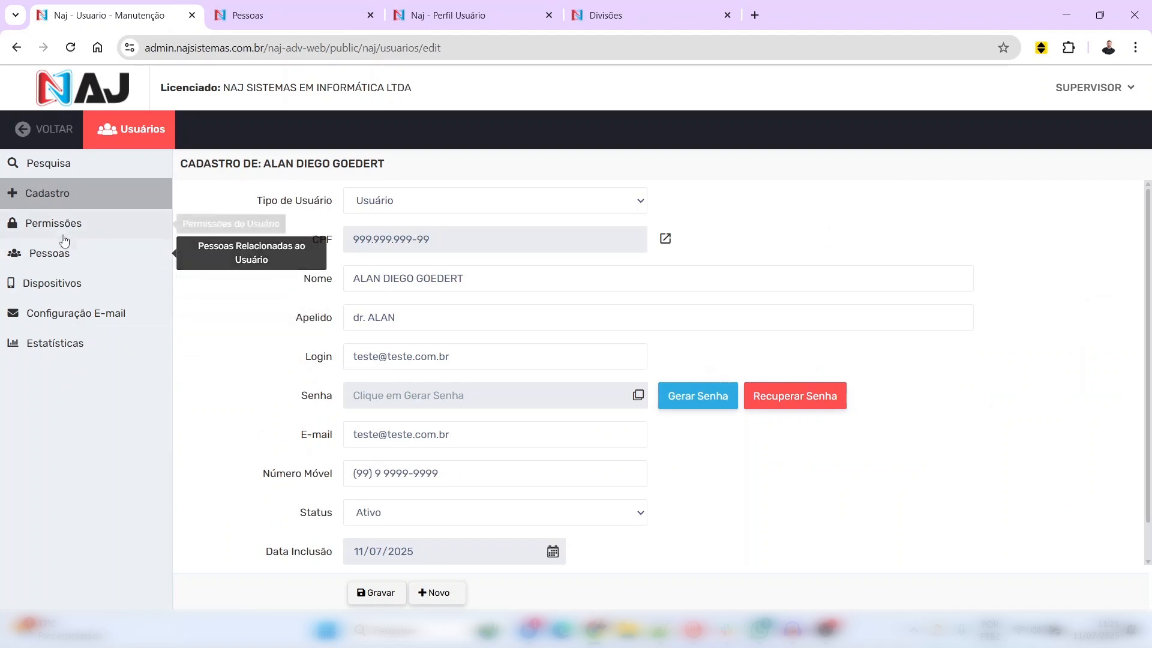
left_click(82, 225)
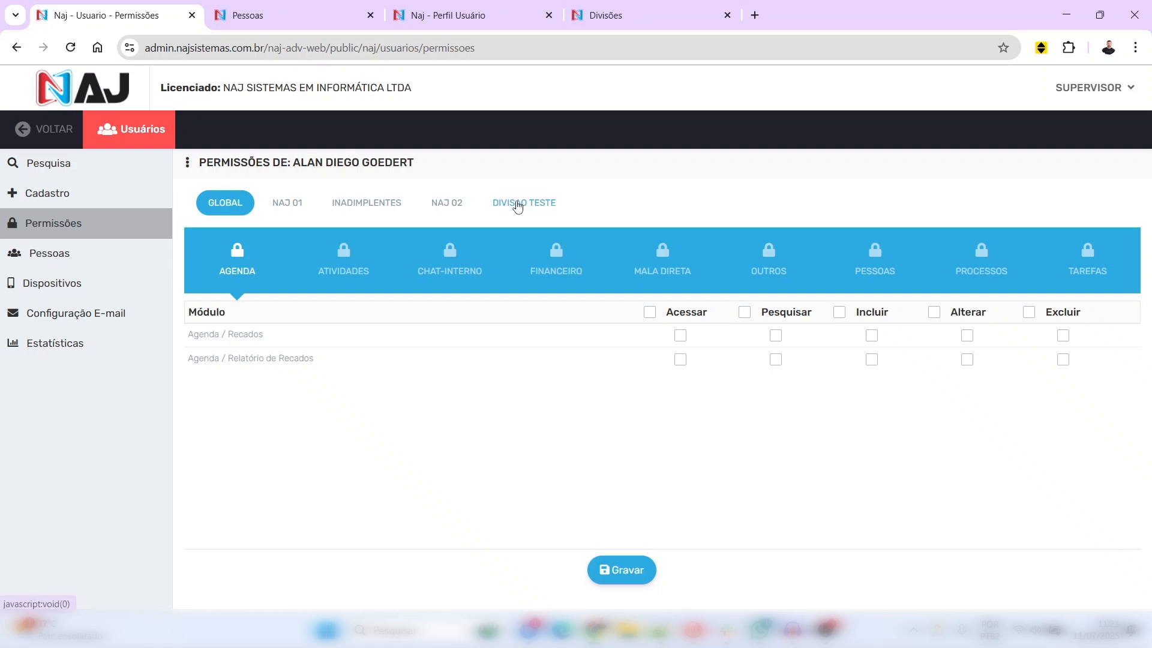
Grant the user all modules (Todos Módulos) in the DIVISAO TESTE division and check the Pessoas permissions
left_click(517, 203)
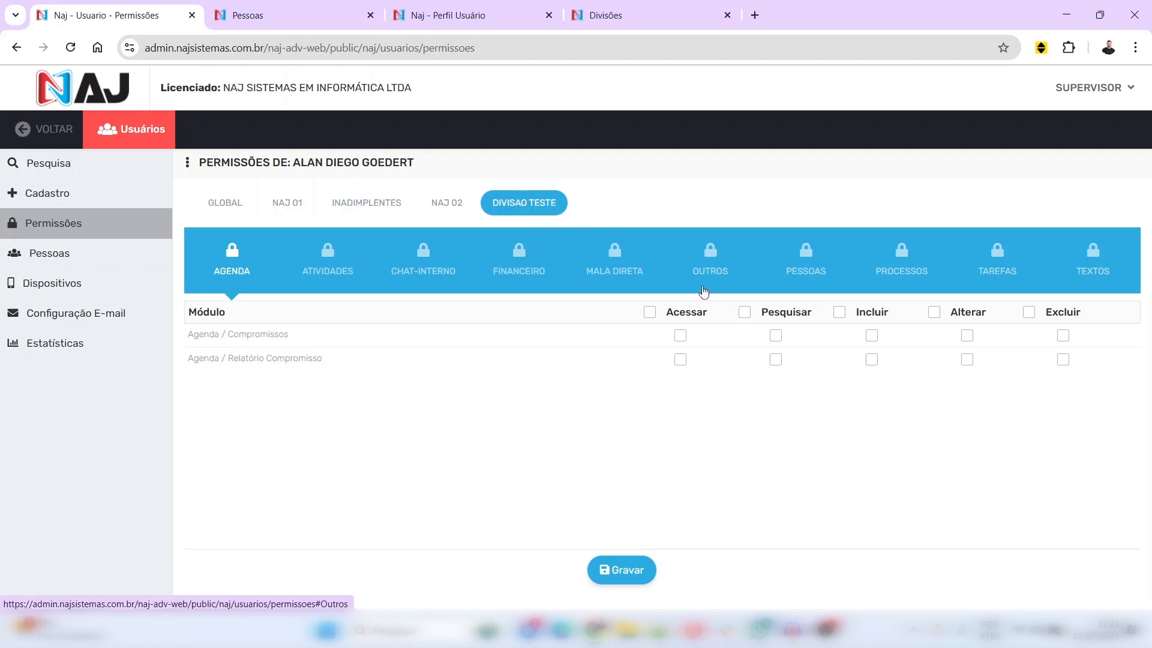
left_click(806, 261)
left_click(187, 163)
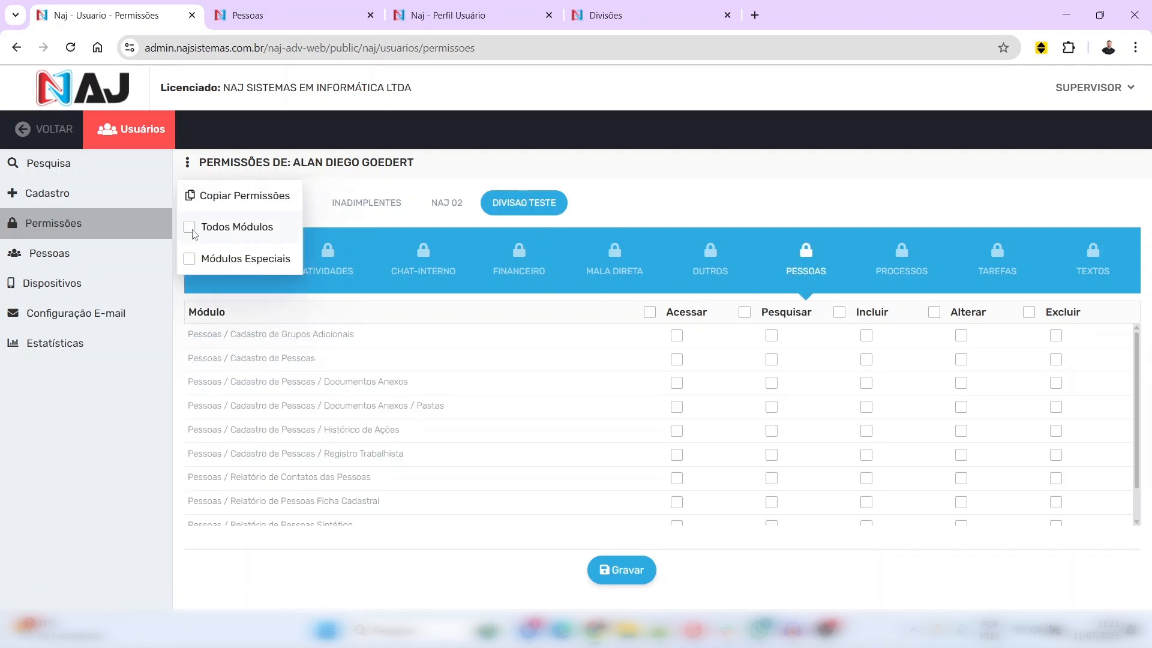
left_click(191, 227)
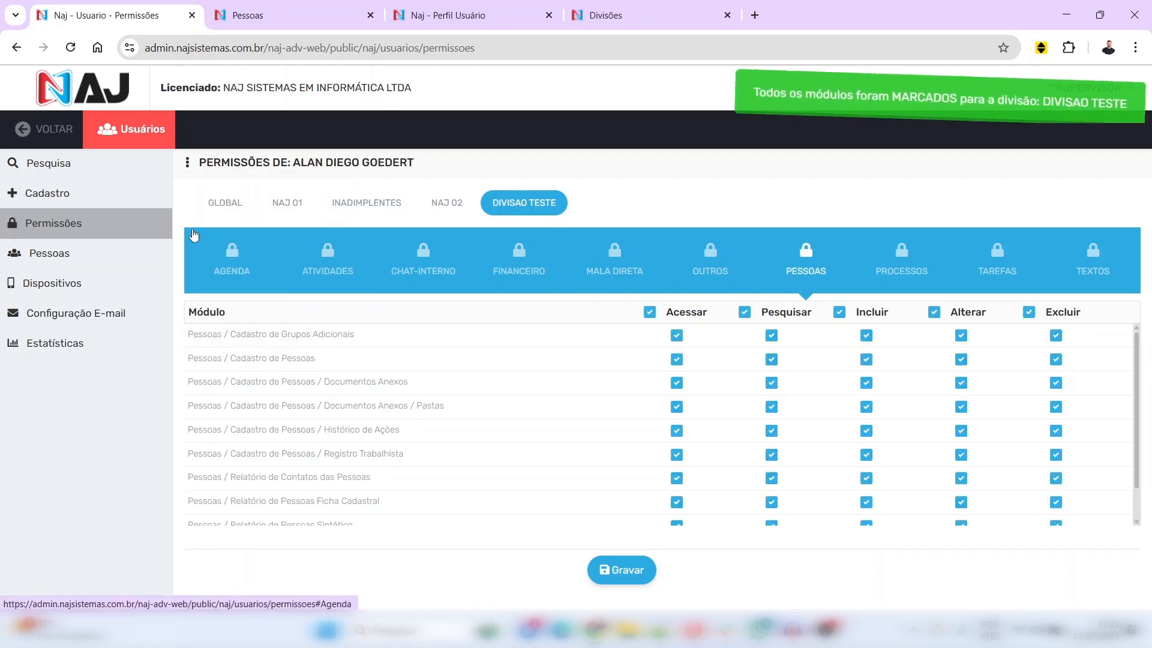
left_click(642, 281)
left_click(808, 263)
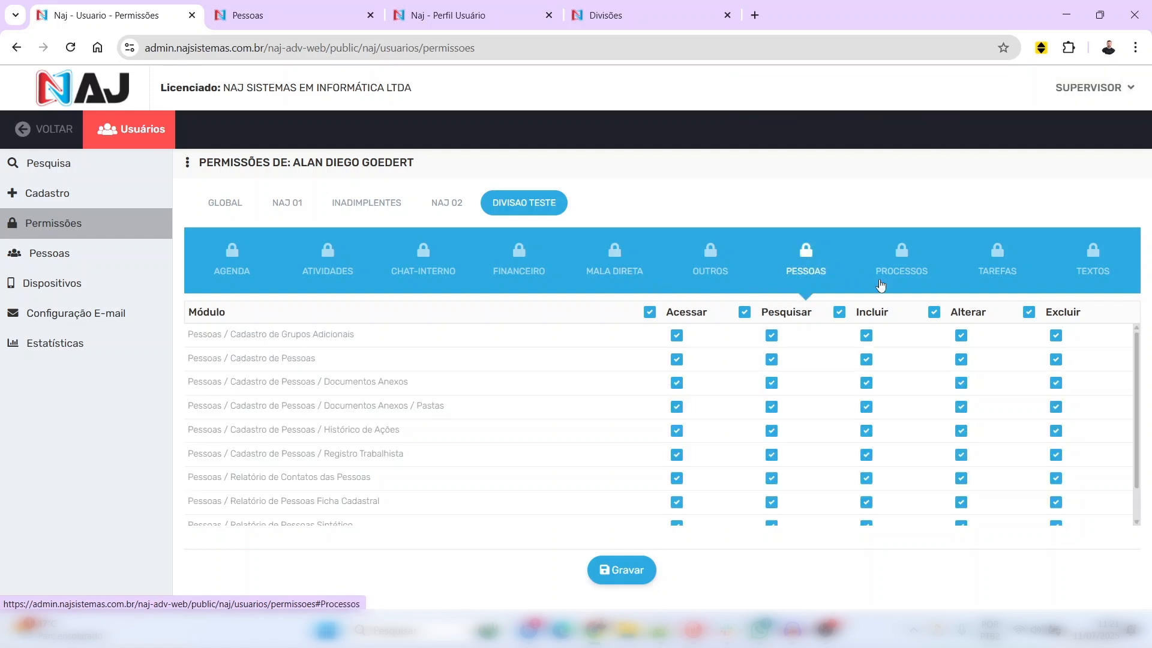
Remove the Excluir and Alterar permissions from the Pessoas modules, and unmark Todos Módulos for the DIVISAO TESTE division
left_click(1029, 312)
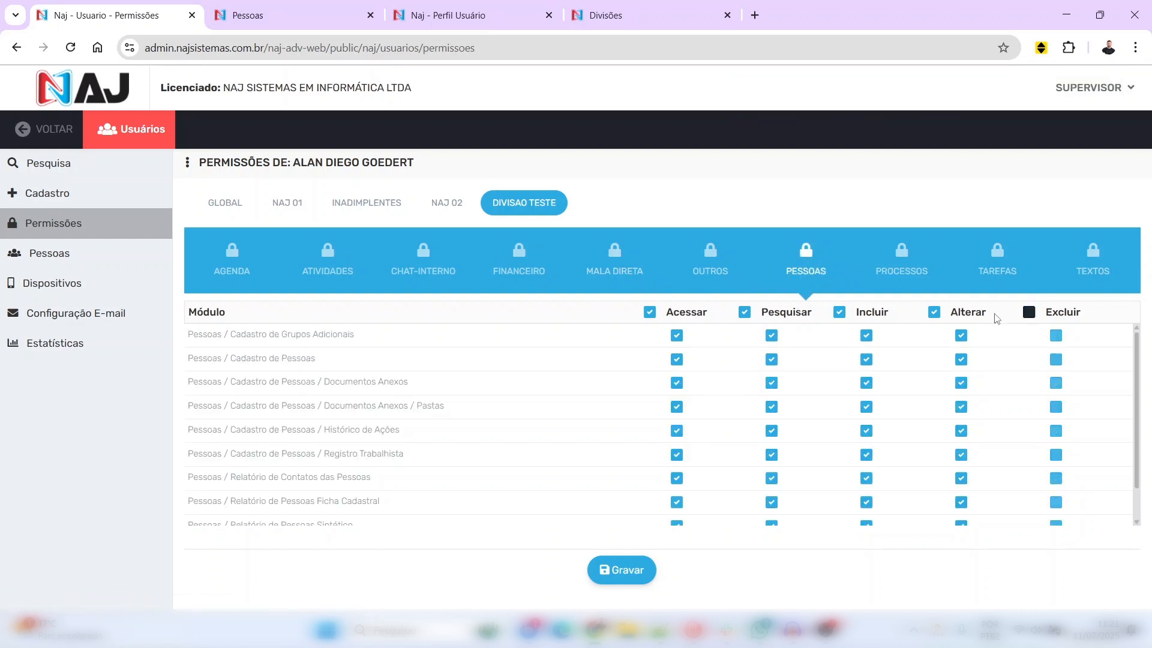
left_click(934, 312)
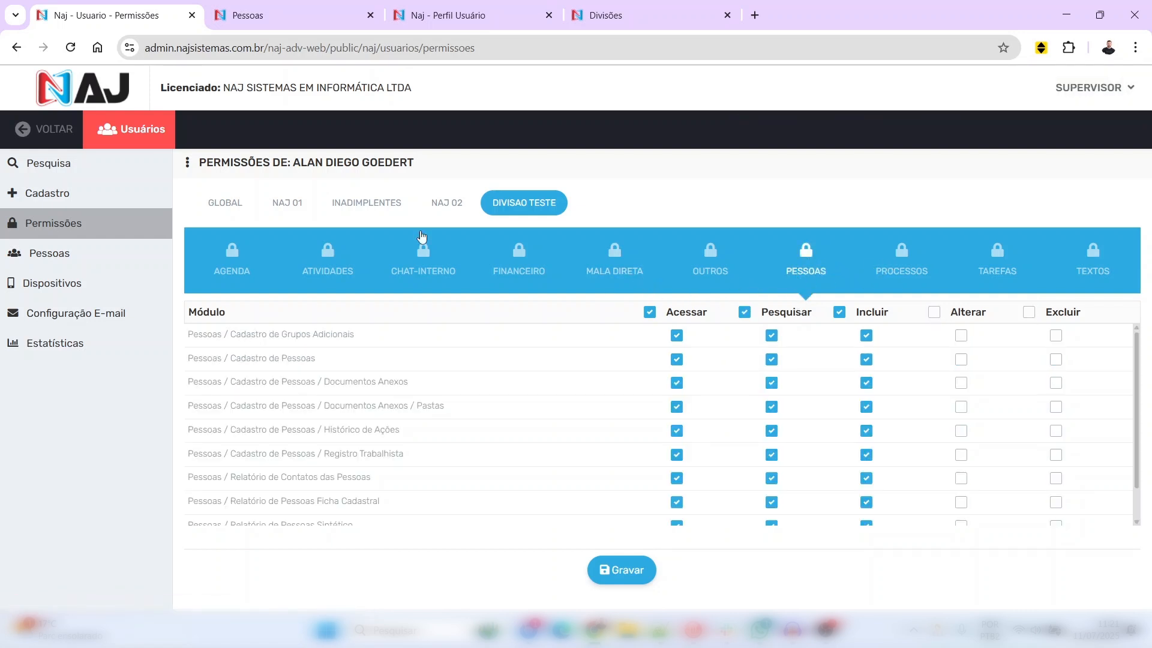
left_click(187, 163)
left_click(189, 227)
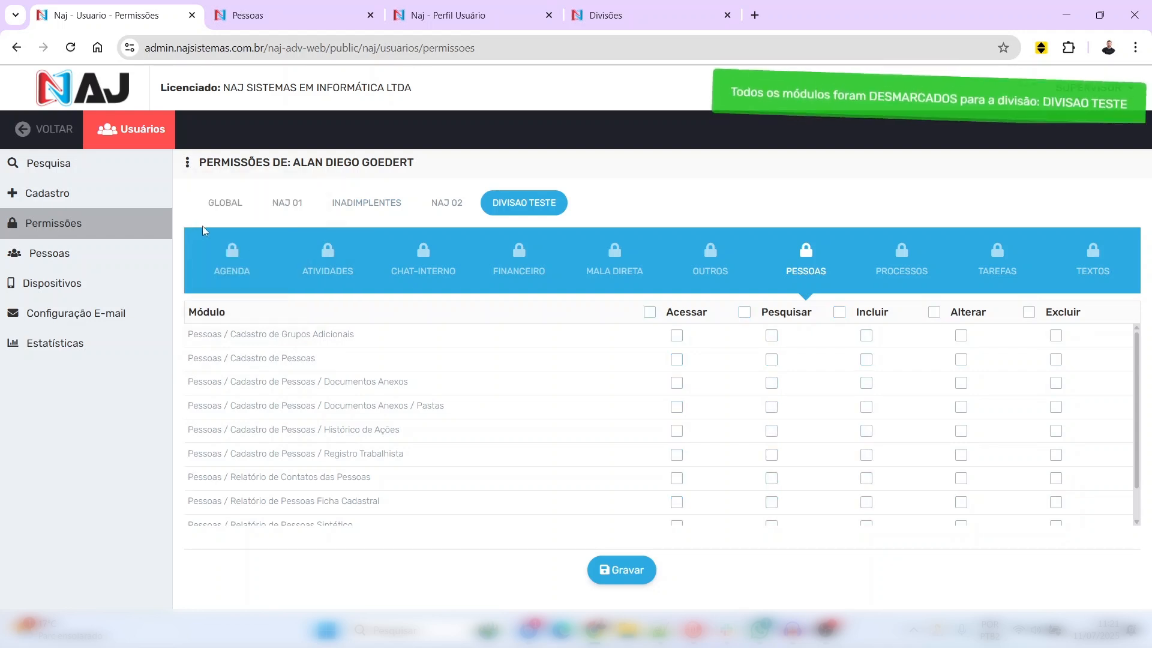
Check the cleared DIVISAO TESTE permissions across the module categories from Agenda to Processos
left_click(205, 261)
left_click(328, 264)
left_click(423, 264)
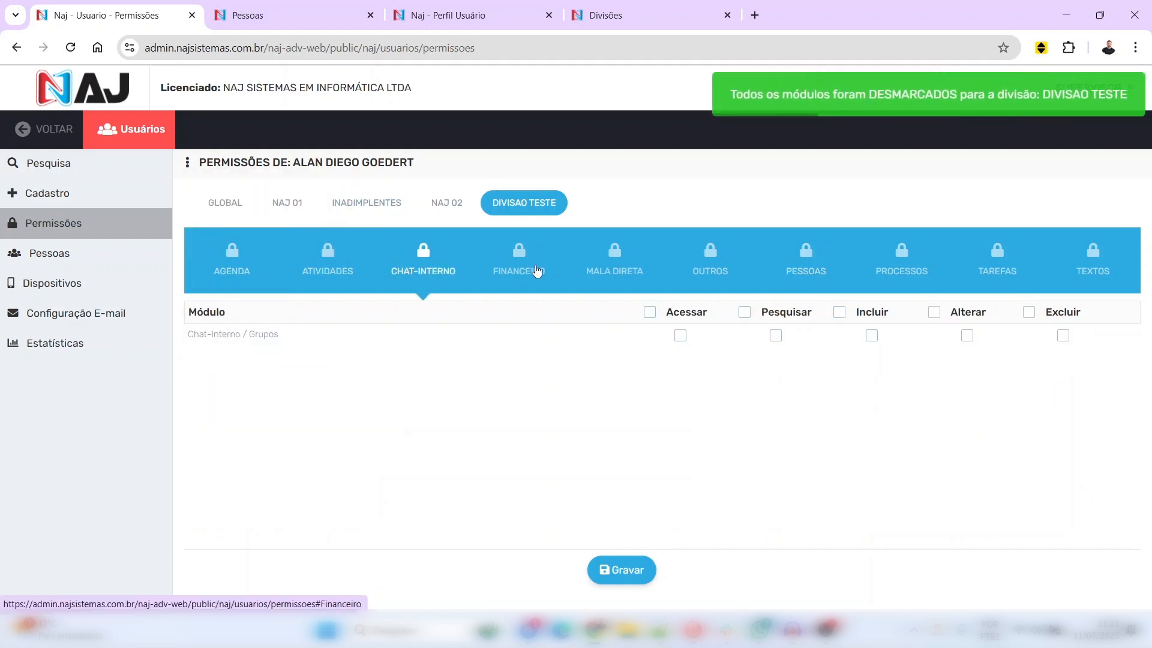
left_click(518, 264)
left_click(710, 264)
left_click(805, 264)
left_click(905, 267)
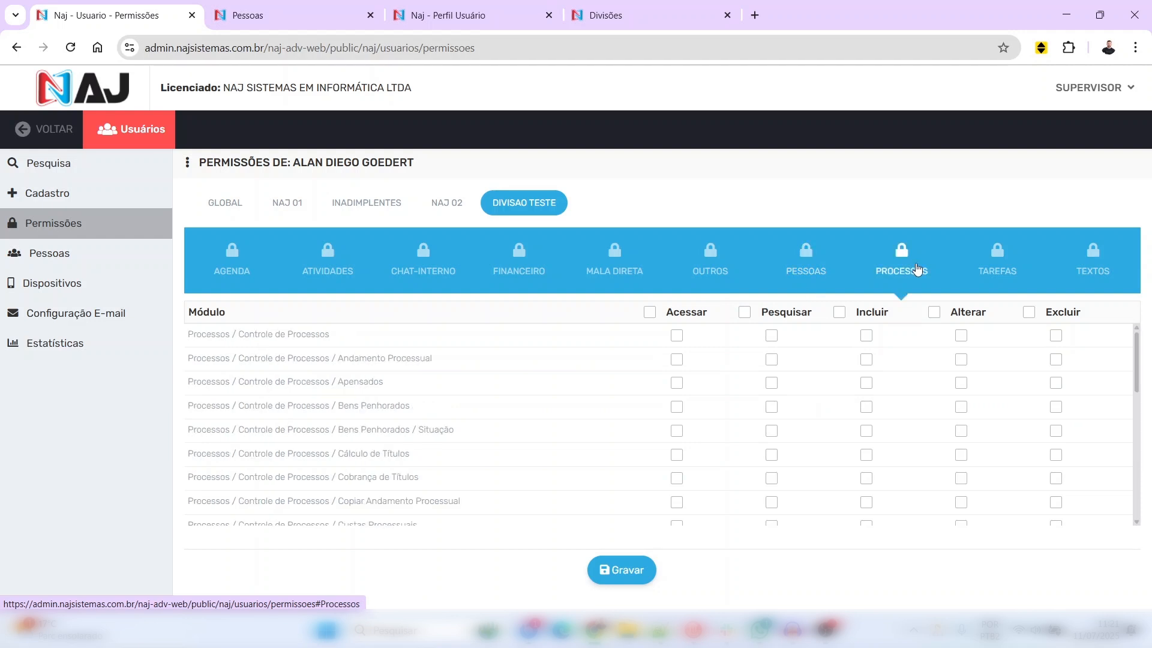
Grant Acessar, Pesquisar, Incluir and Alterar on all Financeiro modules in the DIVISAO TESTE division
left_click(521, 265)
left_click(649, 311)
left_click(744, 311)
left_click(839, 312)
left_click(934, 311)
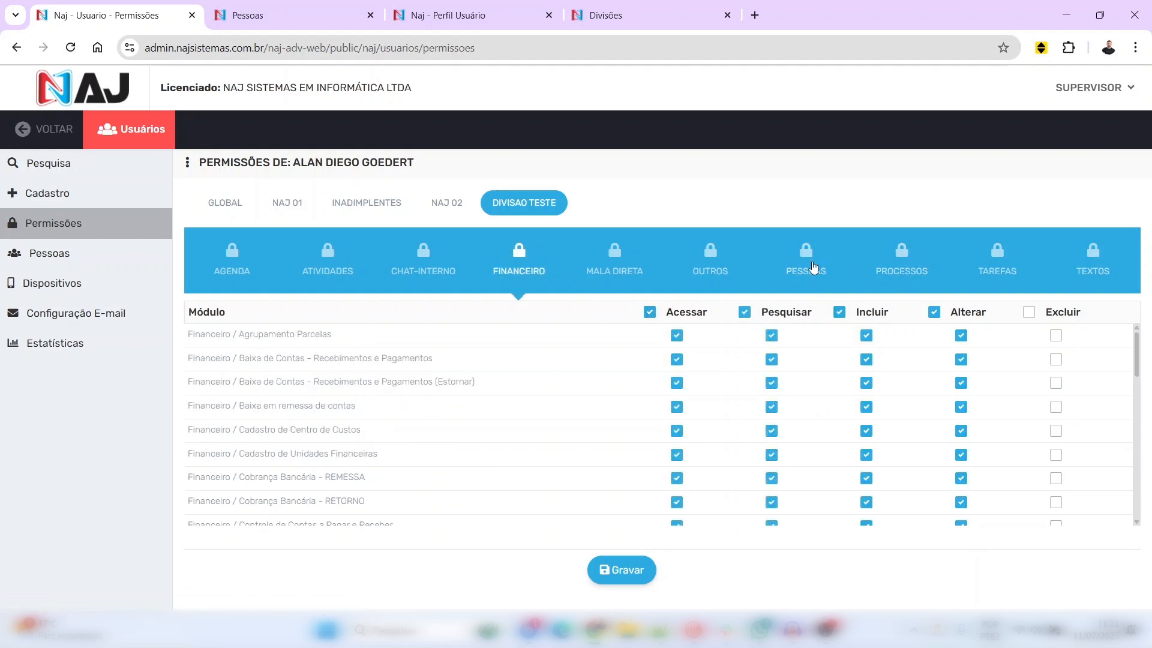
Grant Acessar, Pesquisar, Incluir and Alterar on all Pessoas modules in the DIVISAO TESTE division
left_click(805, 264)
left_click(649, 312)
left_click(744, 311)
left_click(839, 311)
left_click(934, 311)
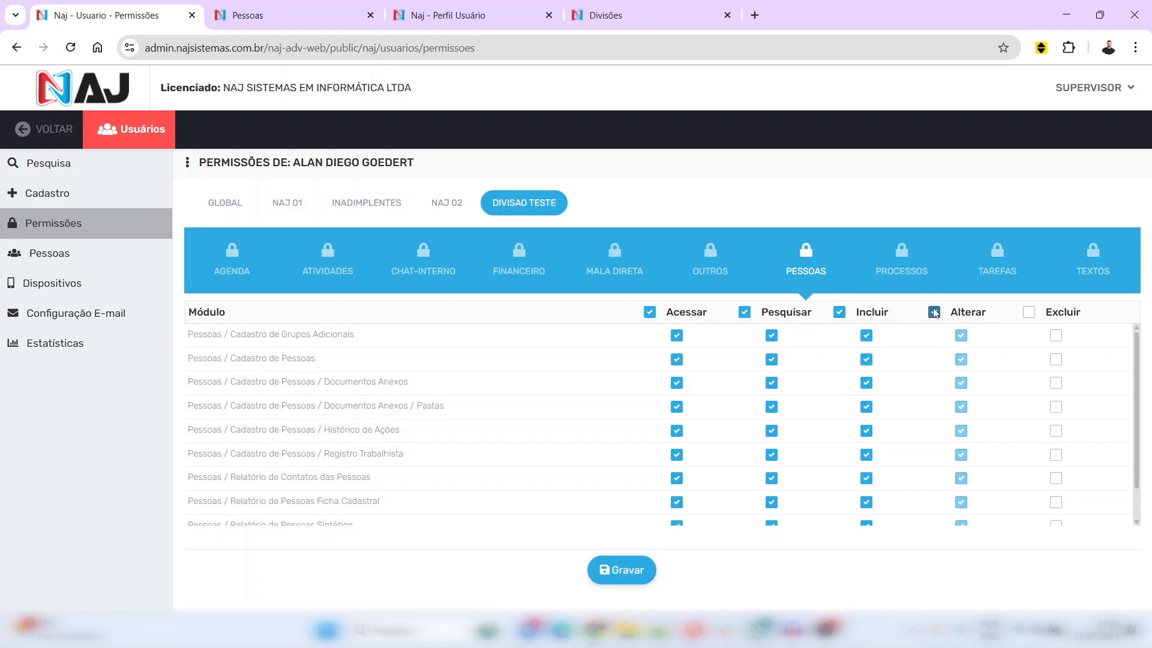
Grant Acessar, Pesquisar and Incluir on the Tarefas module in the DIVISAO TESTE division
left_click(984, 270)
left_click(649, 311)
left_click(744, 311)
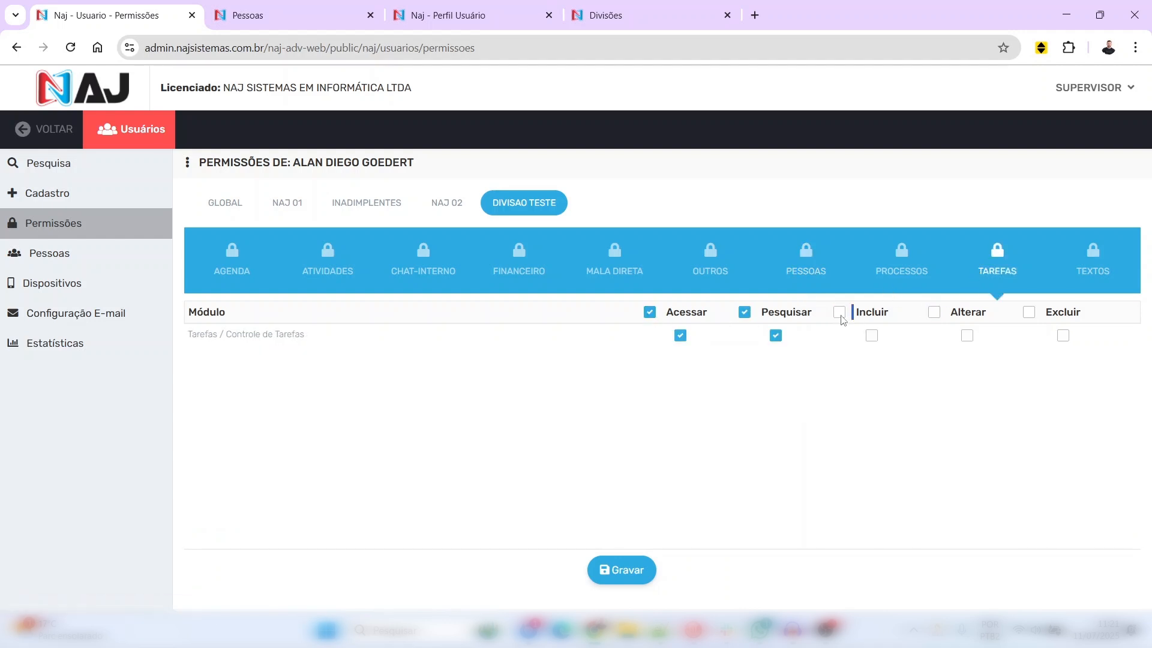
left_click(840, 311)
Grant Acessar, Pesquisar and Incluir on all Processos modules in the DIVISAO TESTE division and save the permissions
left_click(888, 274)
left_click(649, 312)
left_click(744, 311)
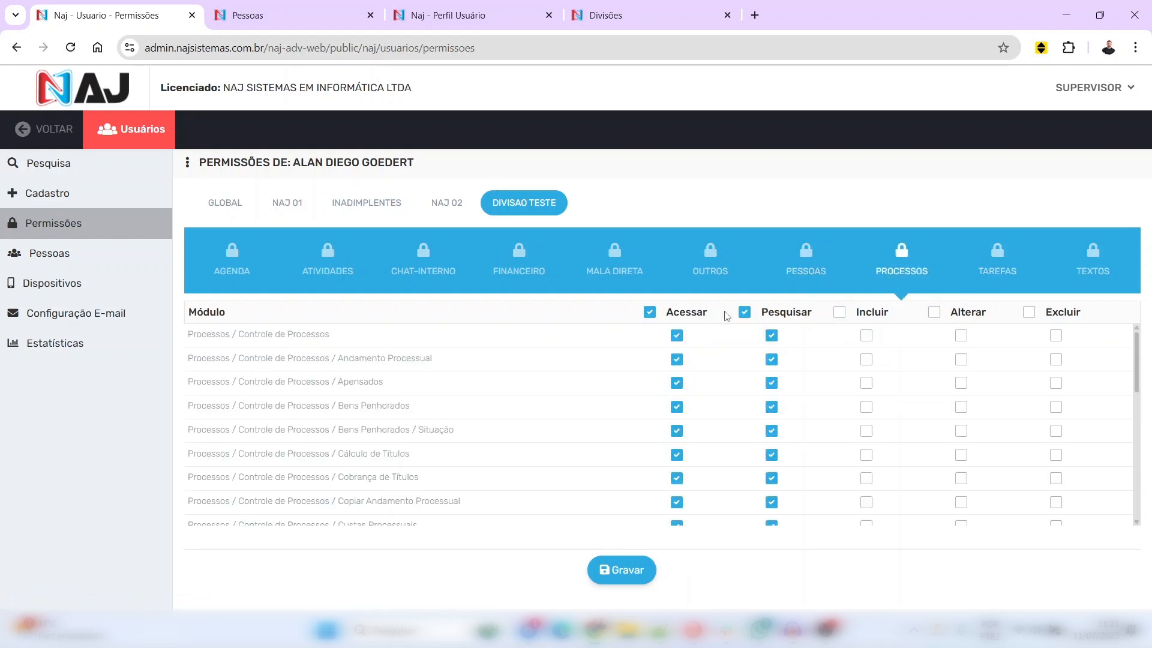
left_click(839, 311)
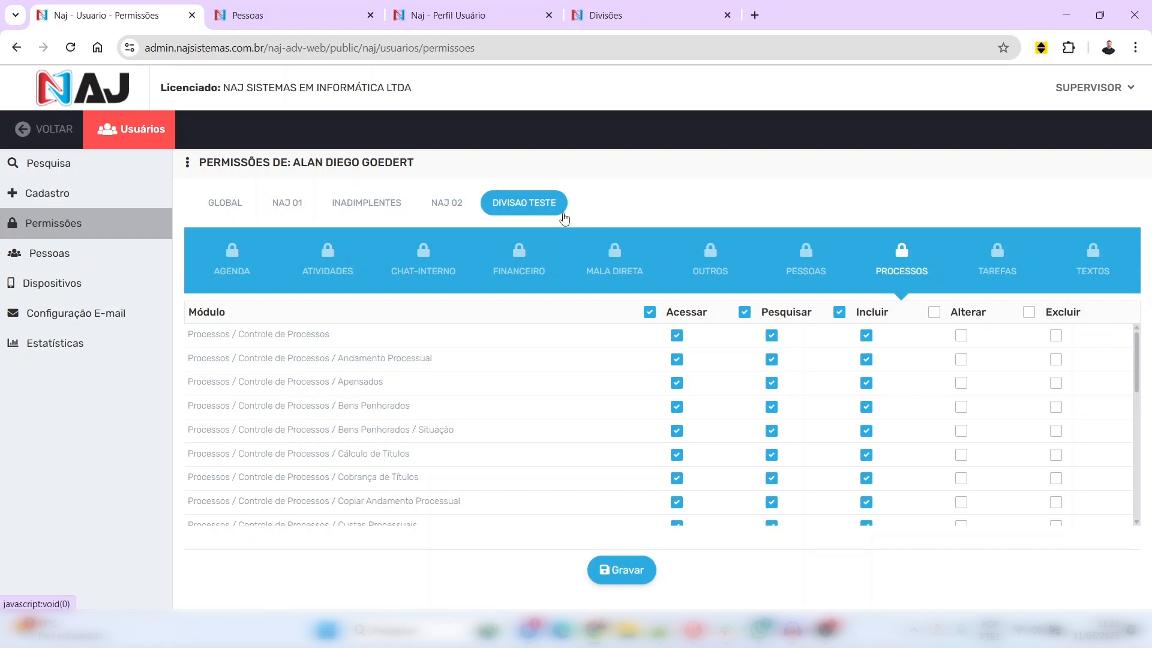
left_click(619, 571)
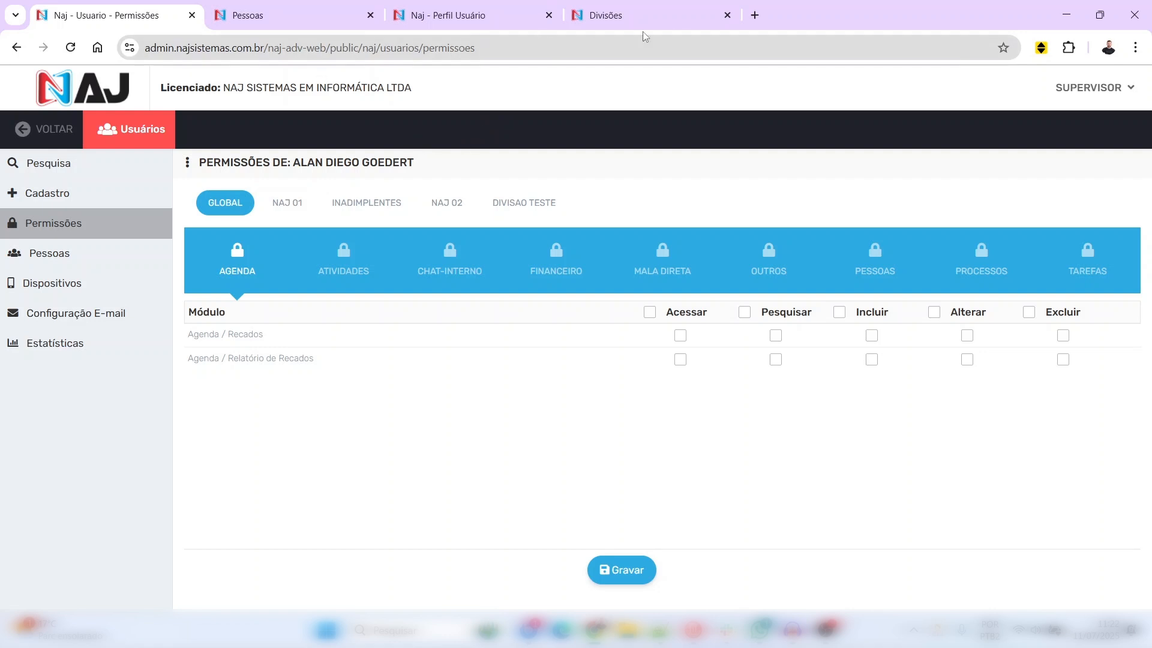
Reopen the new user's record from the Usuários list, generate a new password in the Senha field and copy it
left_click(22, 129)
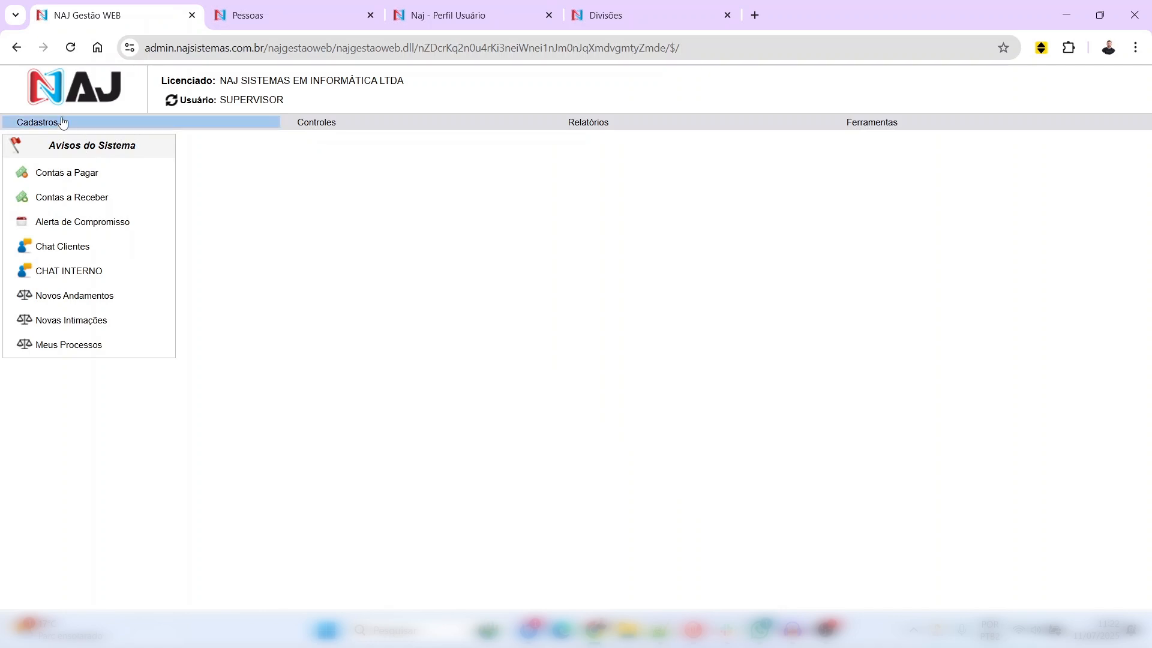
left_click(63, 123)
left_click(89, 147)
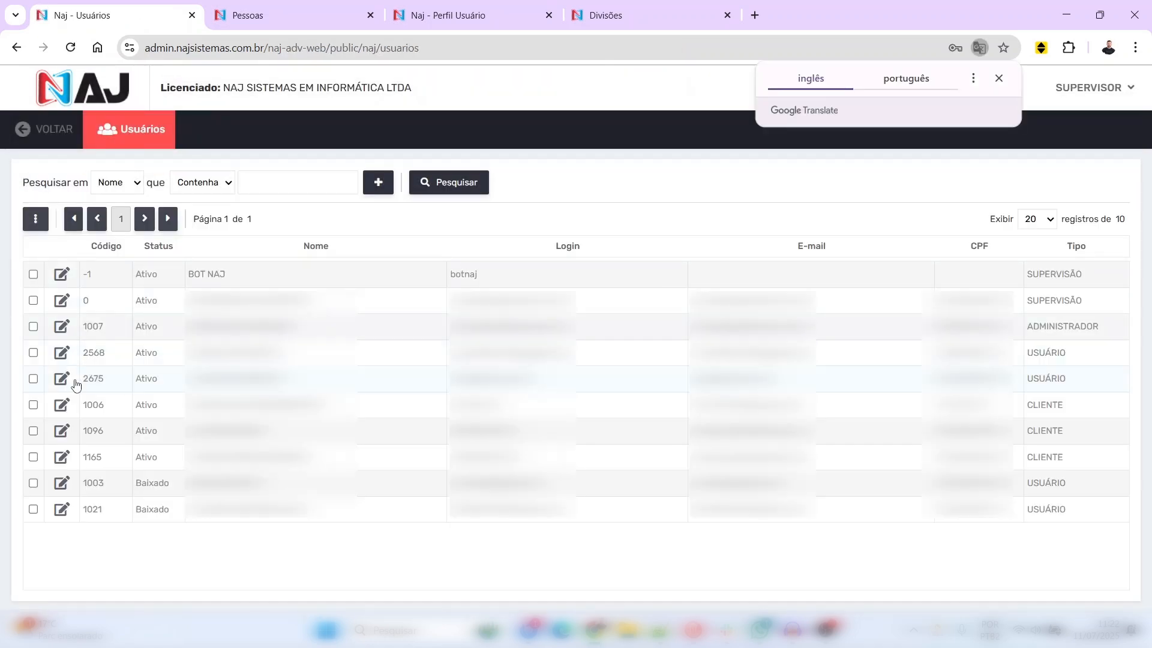
left_click(61, 379)
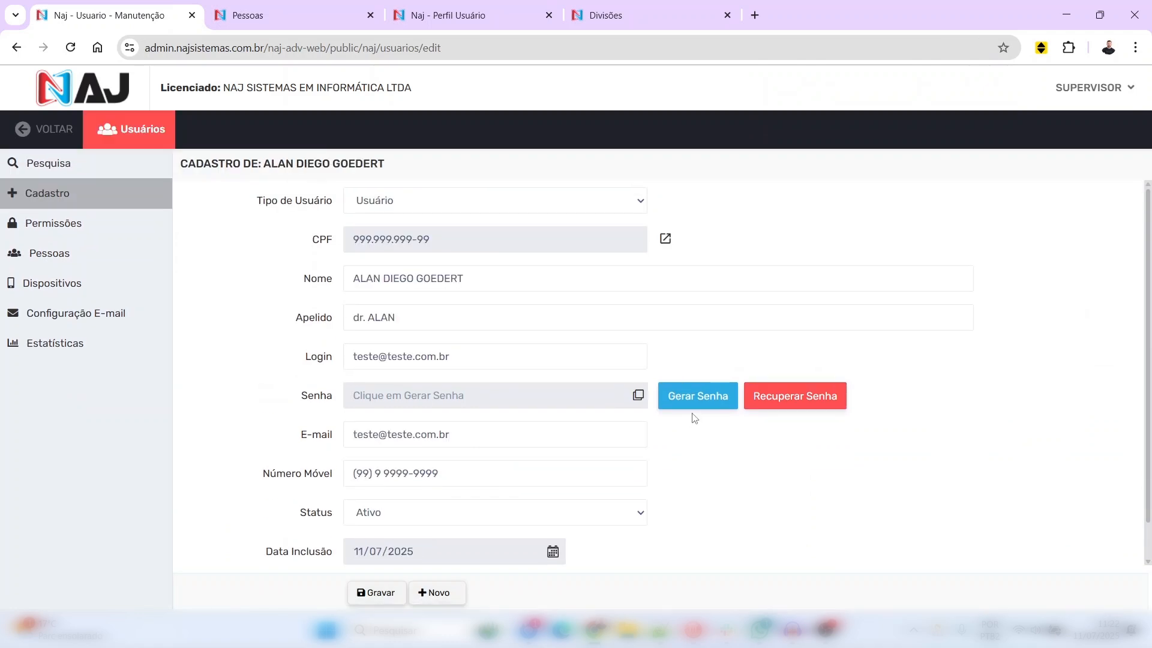
left_click(693, 398)
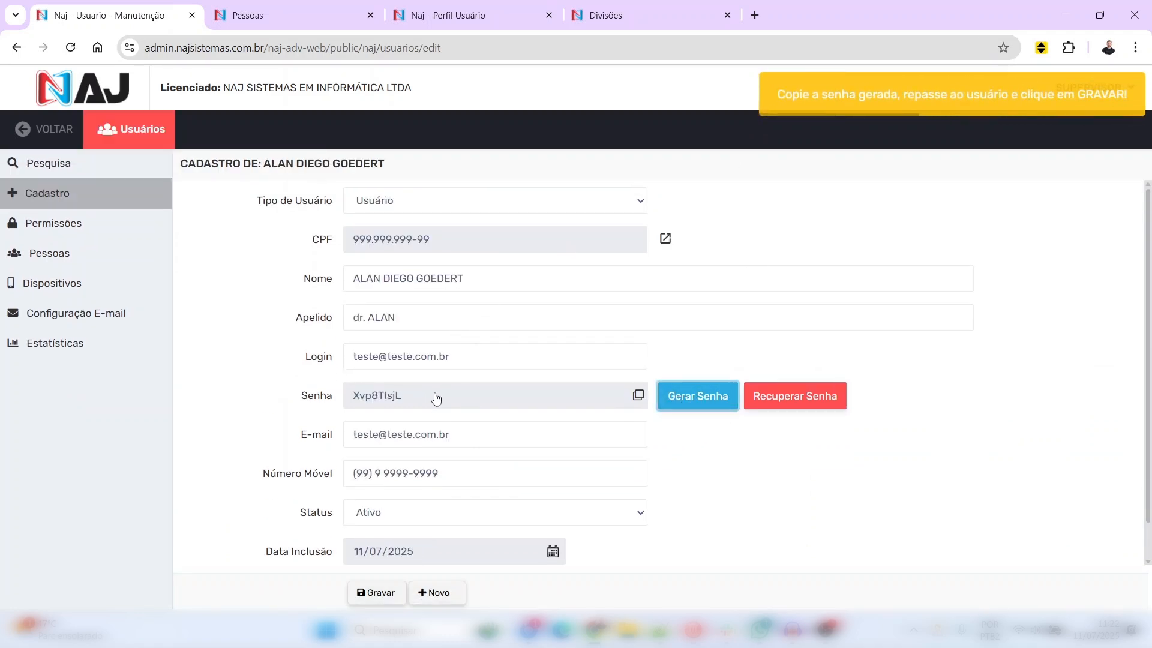
left_click(638, 395)
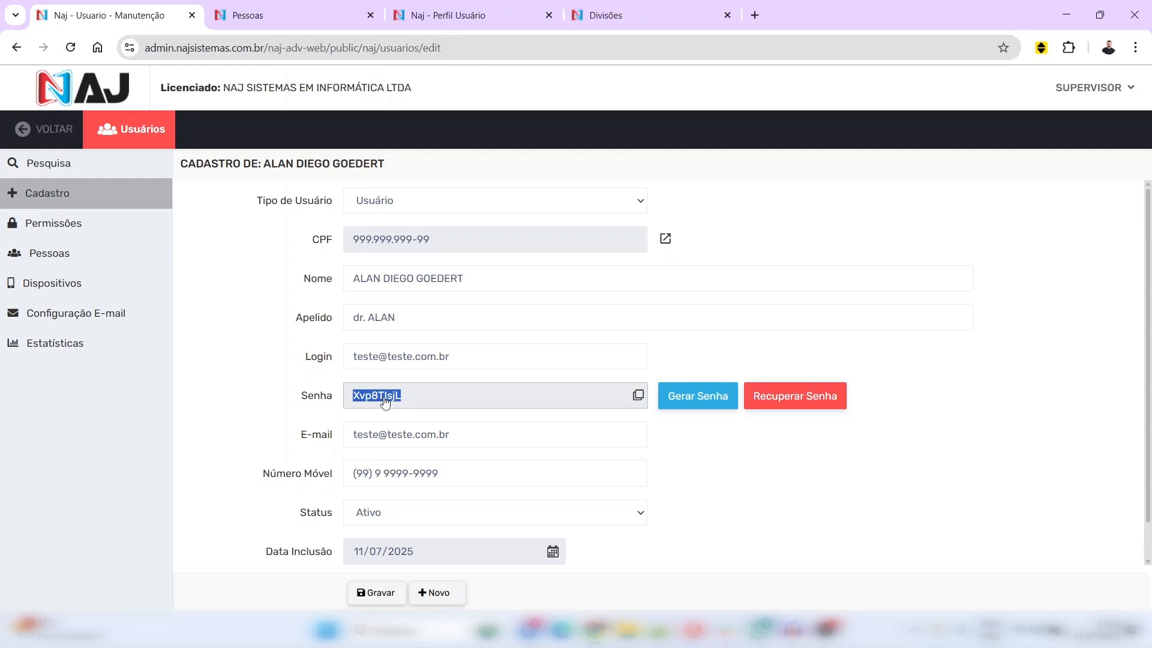
Highlight the page's web address and the generated password, and view and close the NAJ Gestão Web Client login window
left_click(496, 45)
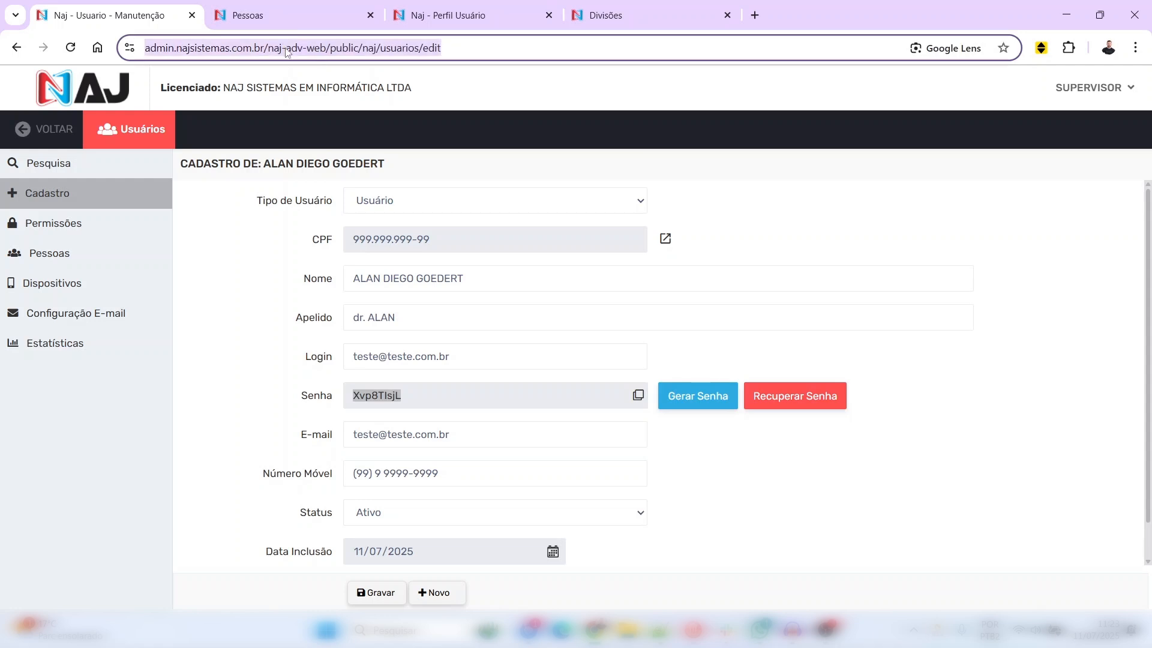
left_click(496, 46)
triple_click(475, 46)
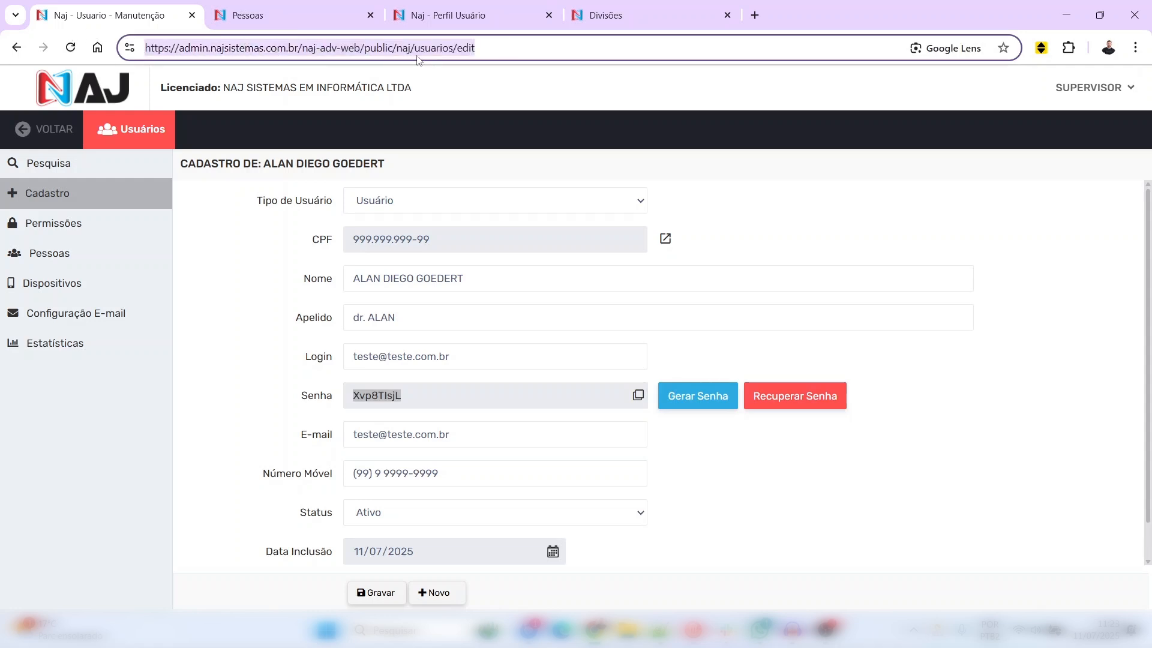
left_click_drag(514, 228, 543, 237)
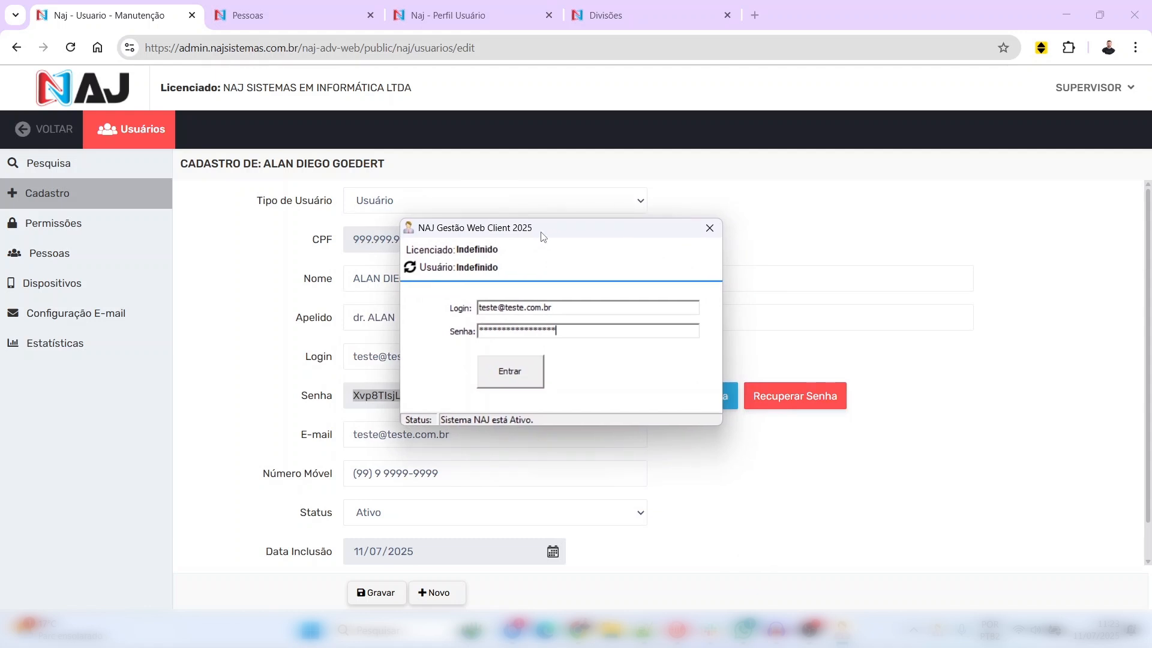
left_click(710, 228)
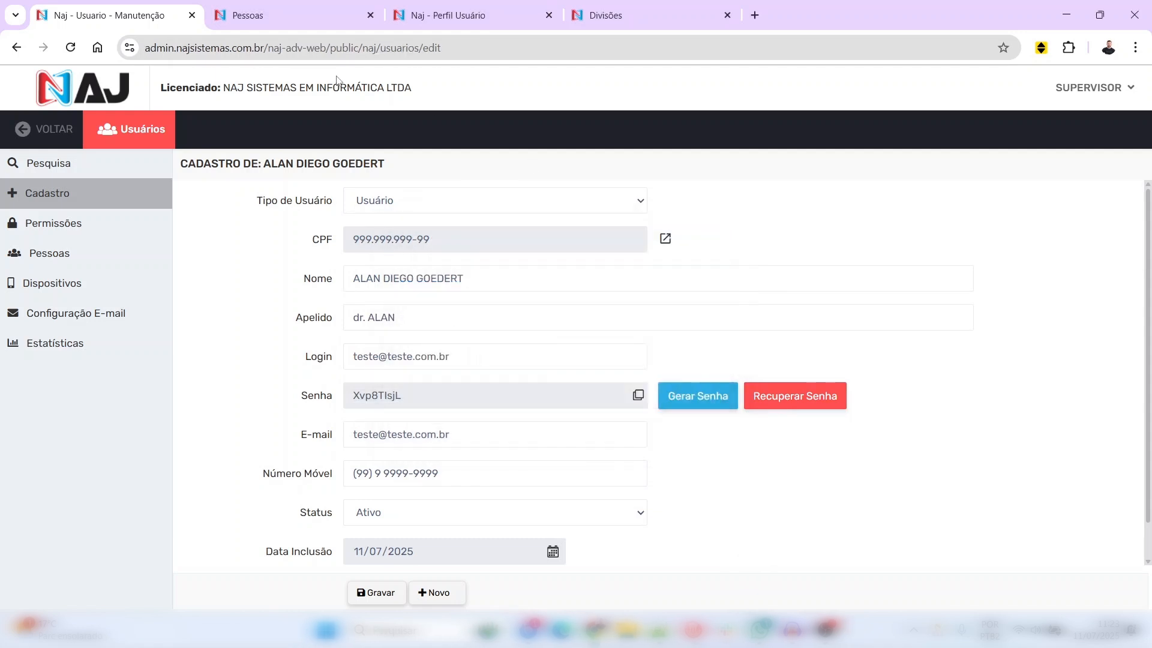
left_click(329, 47)
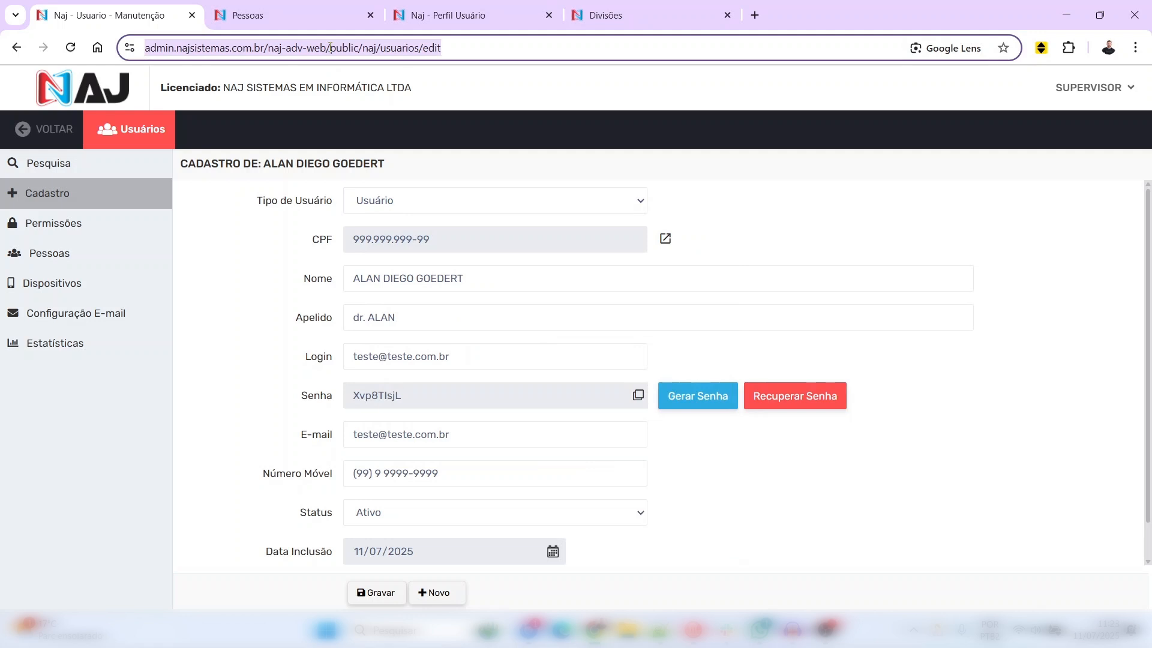
left_click_drag(401, 395, 349, 398)
left_click(342, 48)
left_click(252, 316)
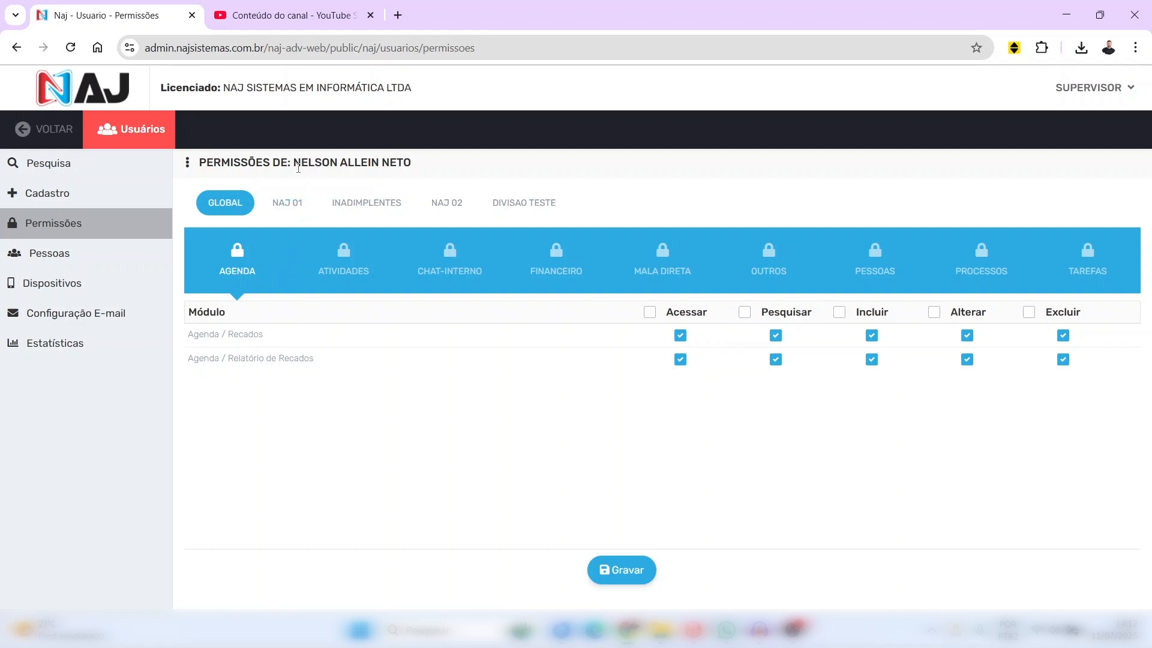
Set up Copiar Permissões for the displayed user with another user as the source, and leave the dialog
left_click_drag(298, 168, 407, 176)
left_click(414, 174)
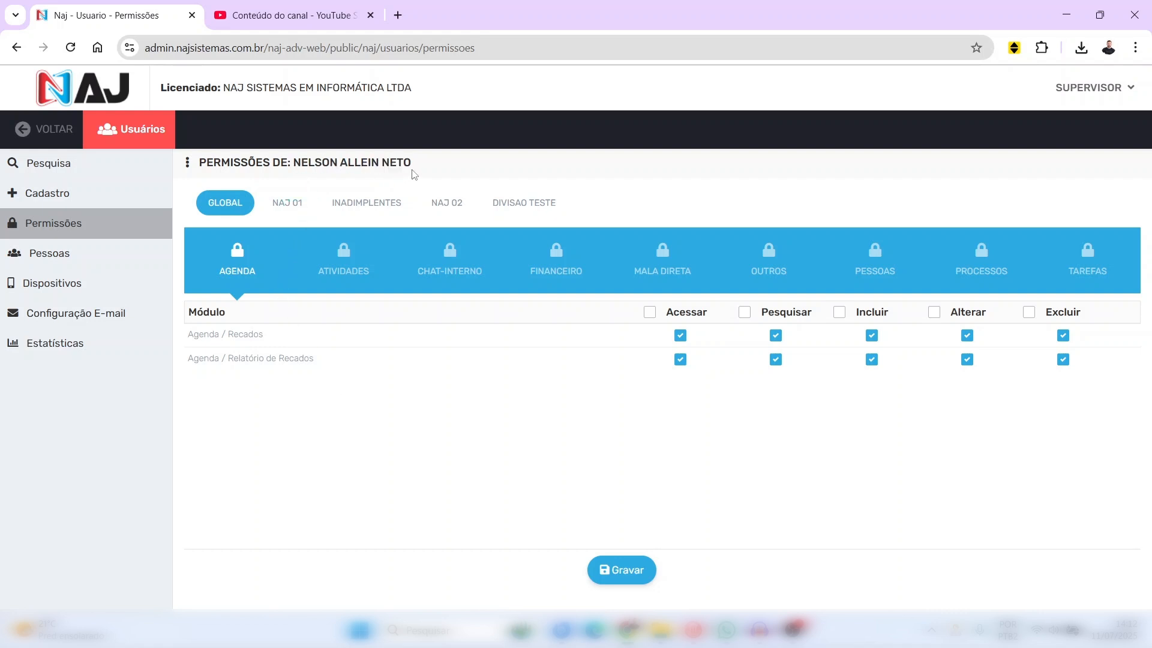
left_click(188, 168)
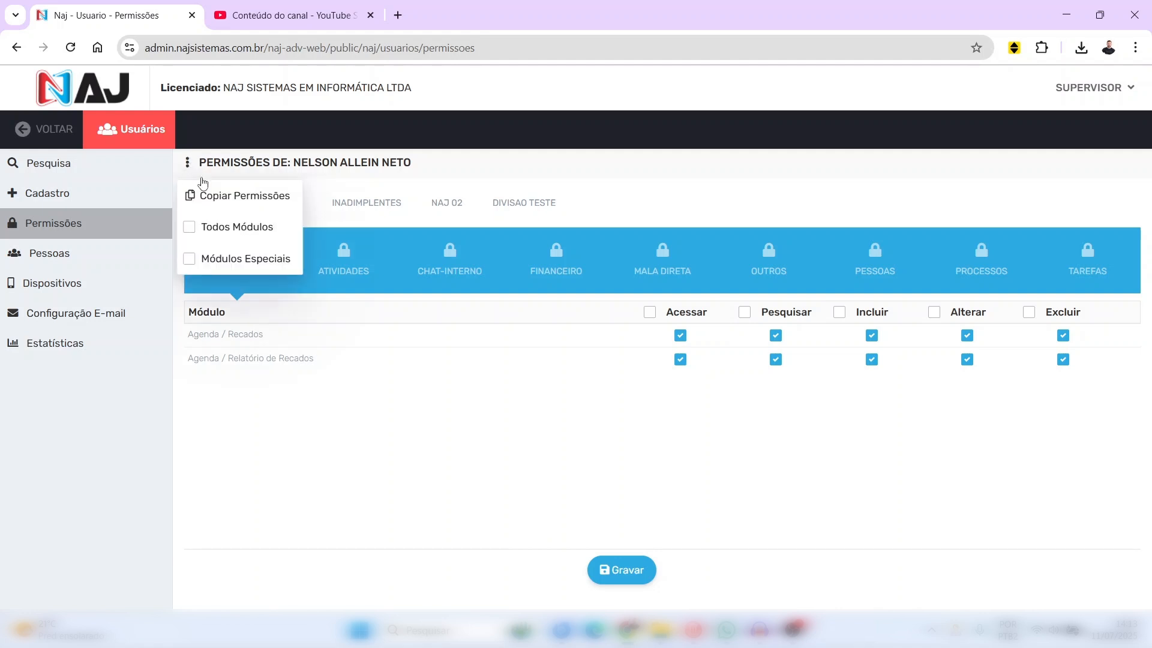
left_click(243, 197)
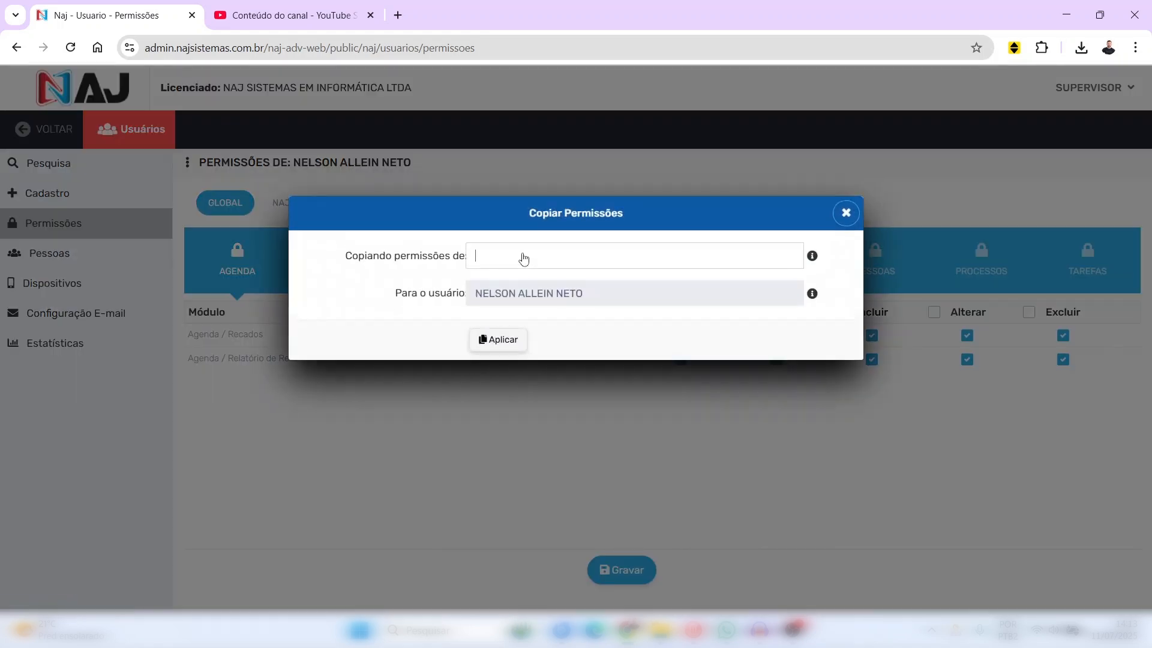
type("NELSON")
left_click(556, 276)
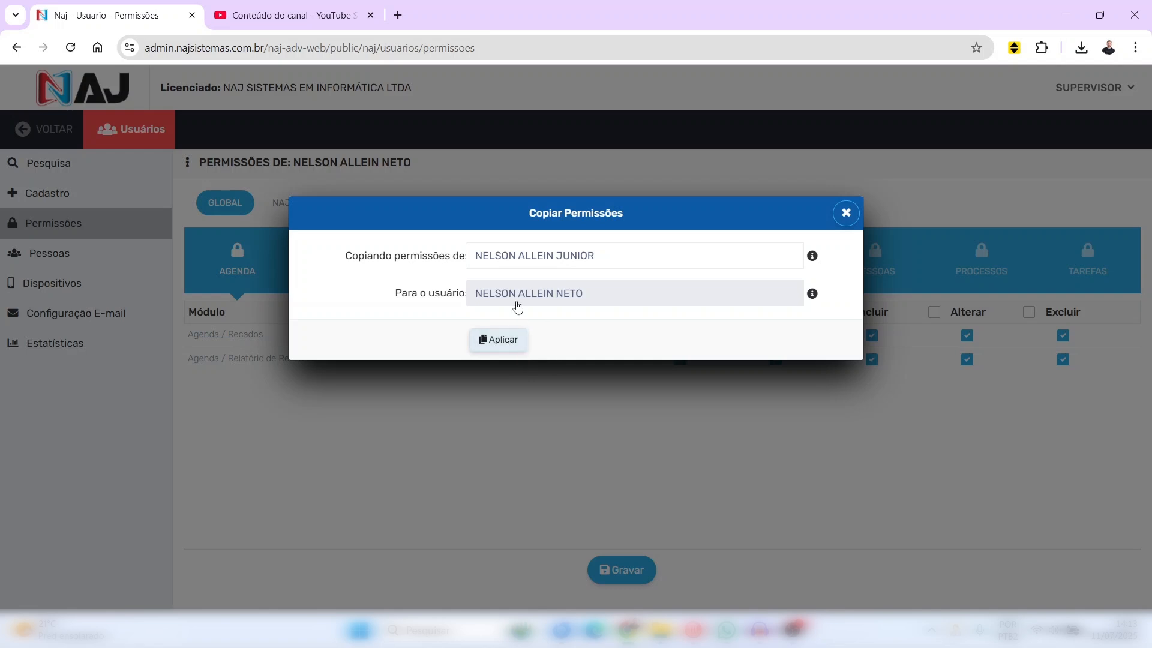
left_click_drag(604, 298, 398, 314)
left_click(410, 460)
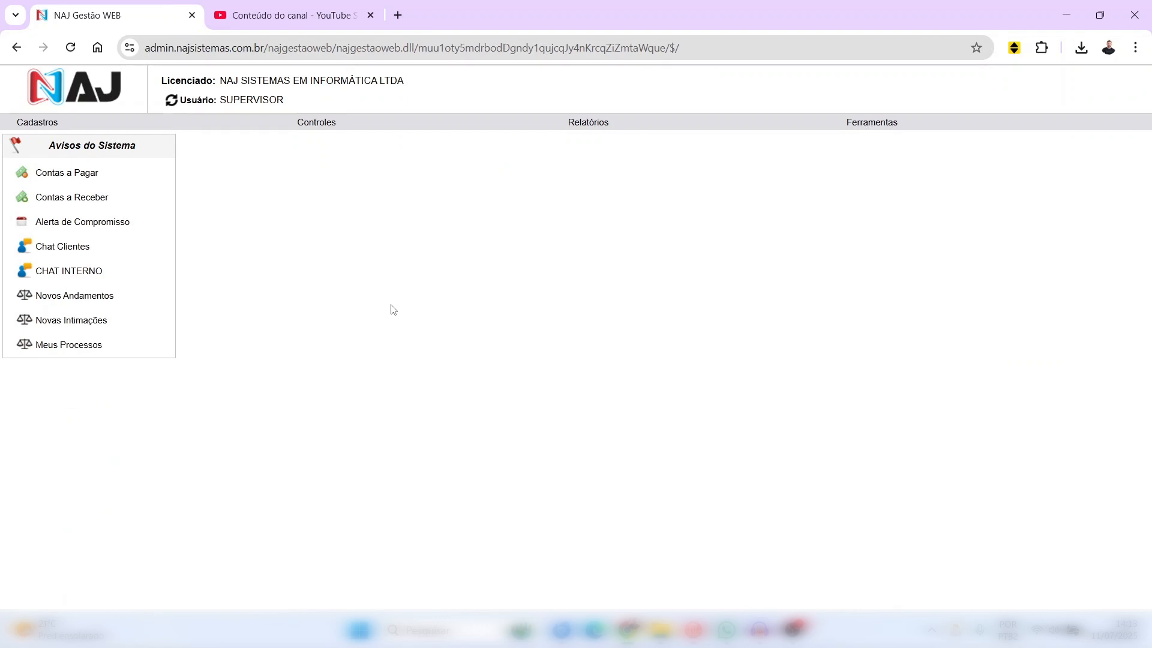
Open Copiar Permissões from the Usuários list and choose the source user and the user receiving the permissions
left_click(58, 124)
left_click(53, 147)
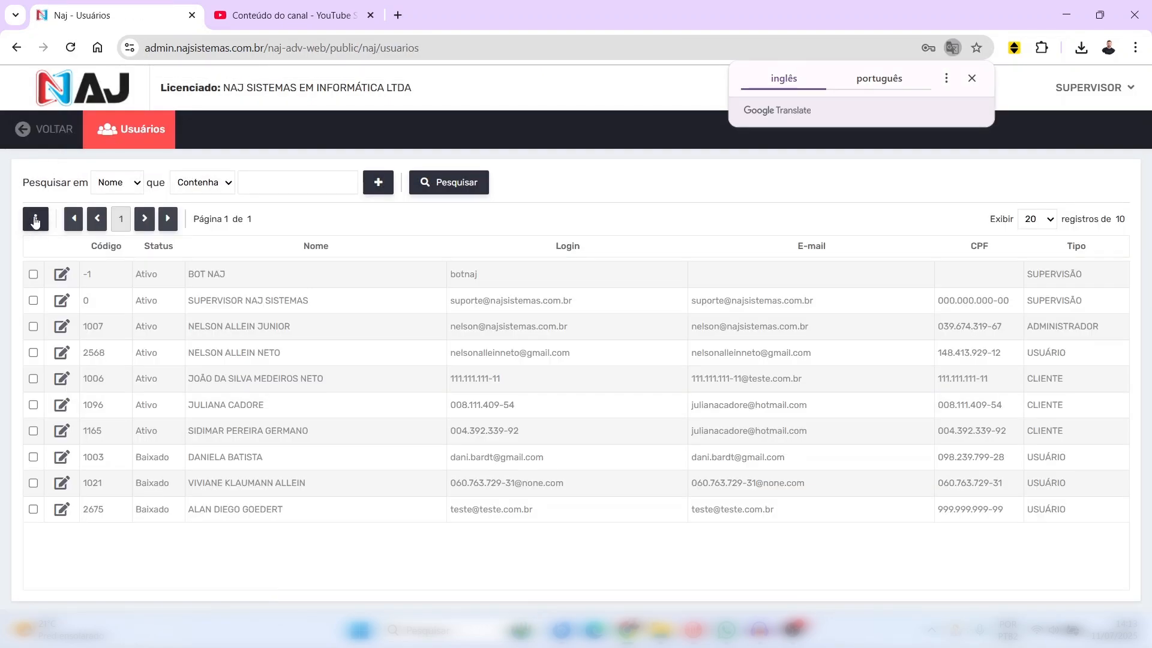
left_click(36, 219)
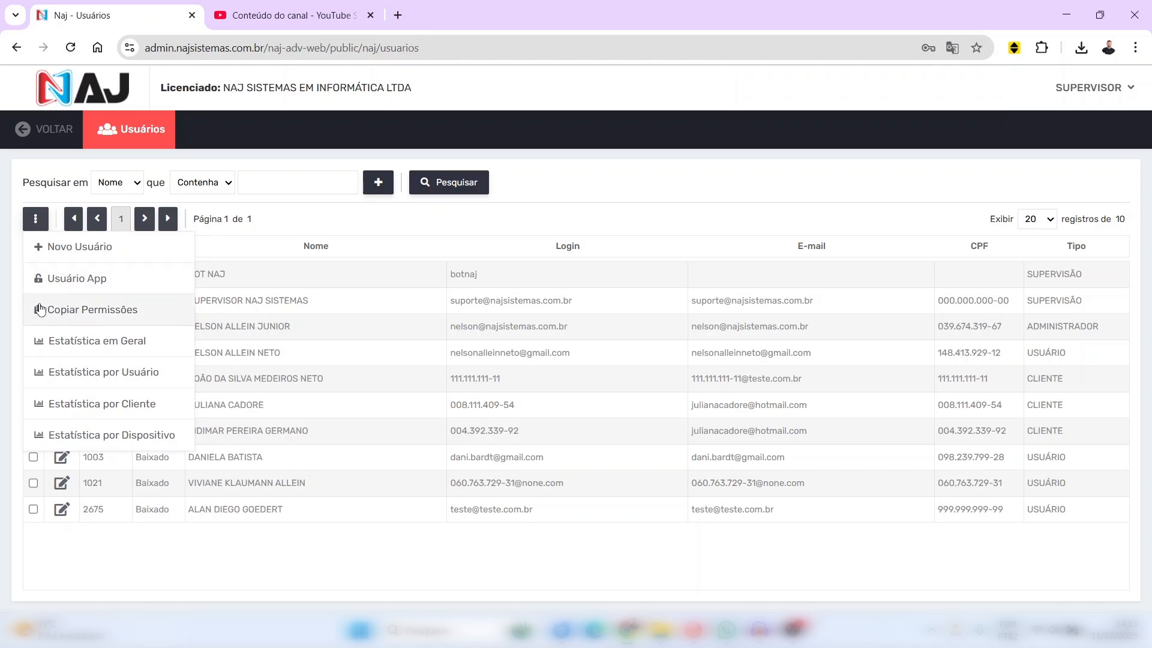
left_click(96, 317)
left_click(528, 263)
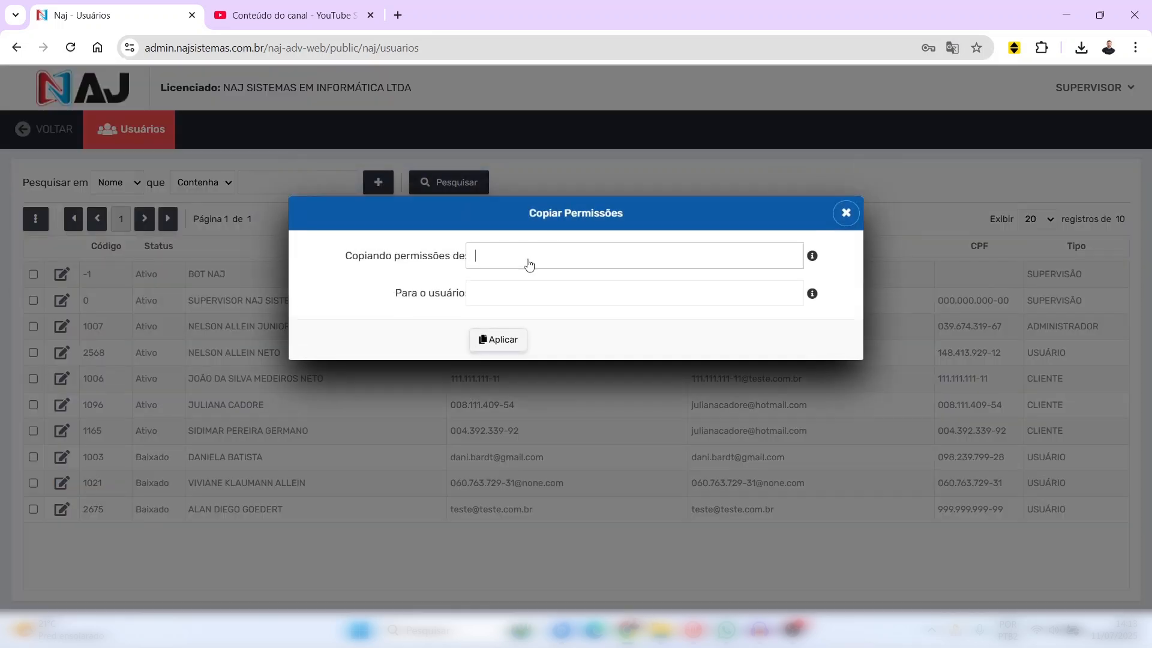
type("NELSON")
left_click(544, 307)
type("NELSON")
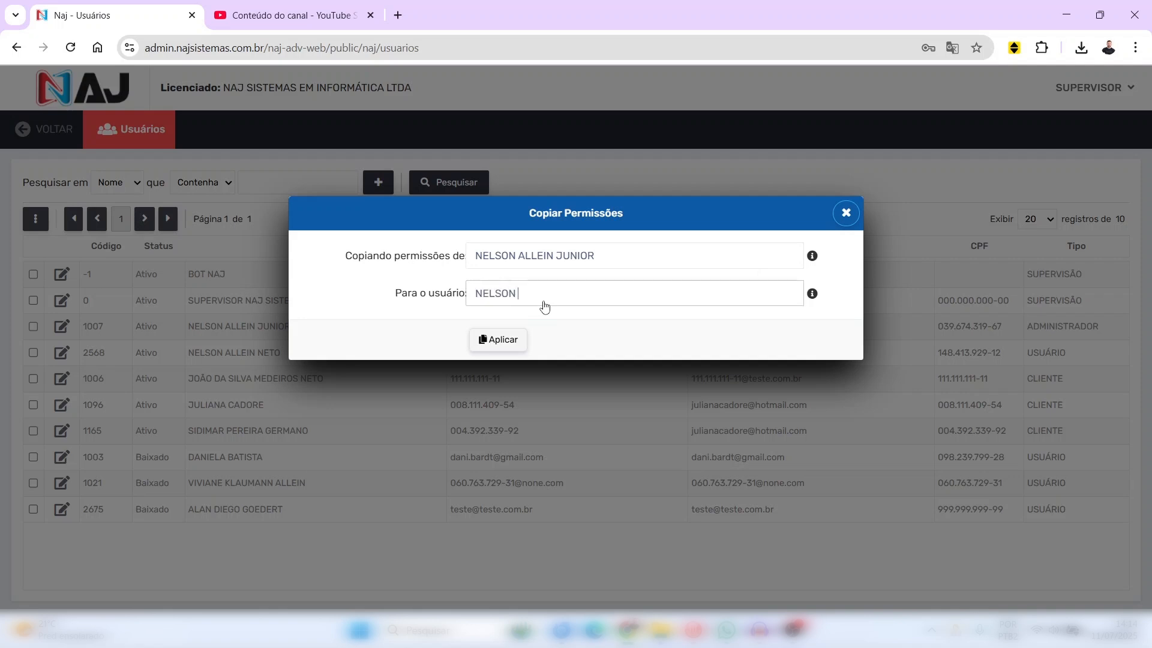
left_click(563, 354)
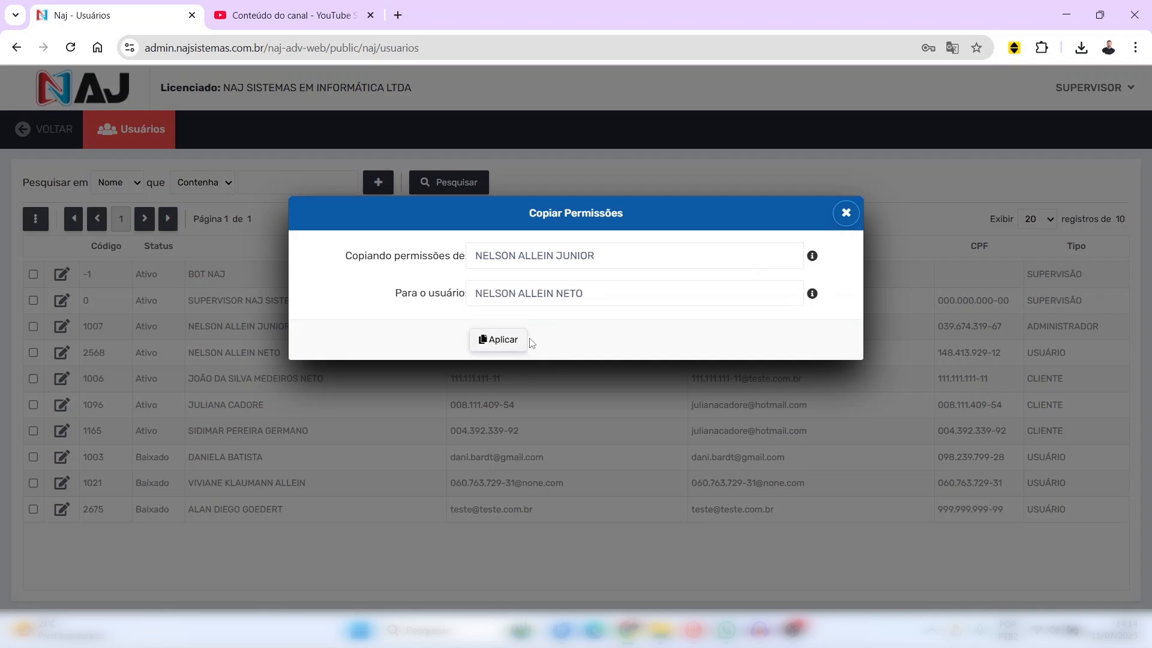